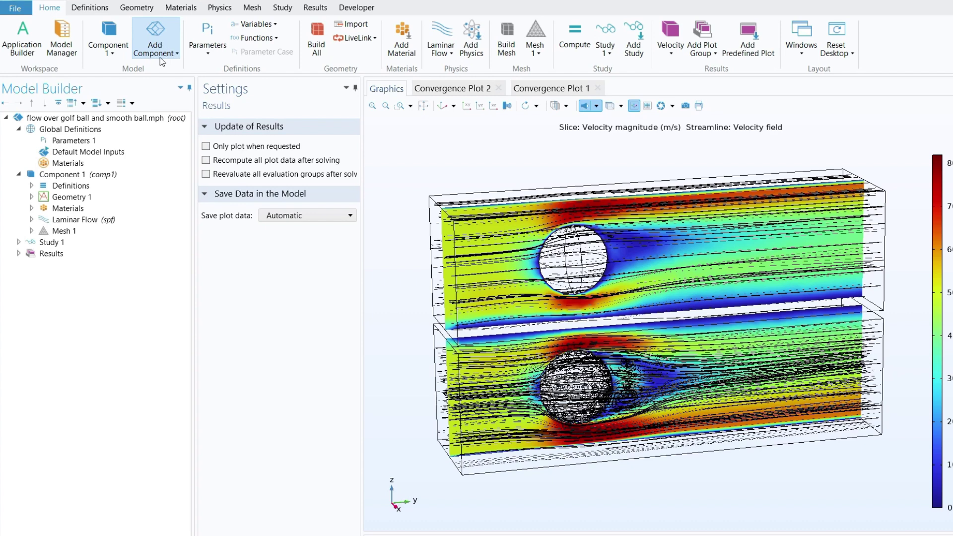
{"action": "left_click", "coordinate": [157, 54]}
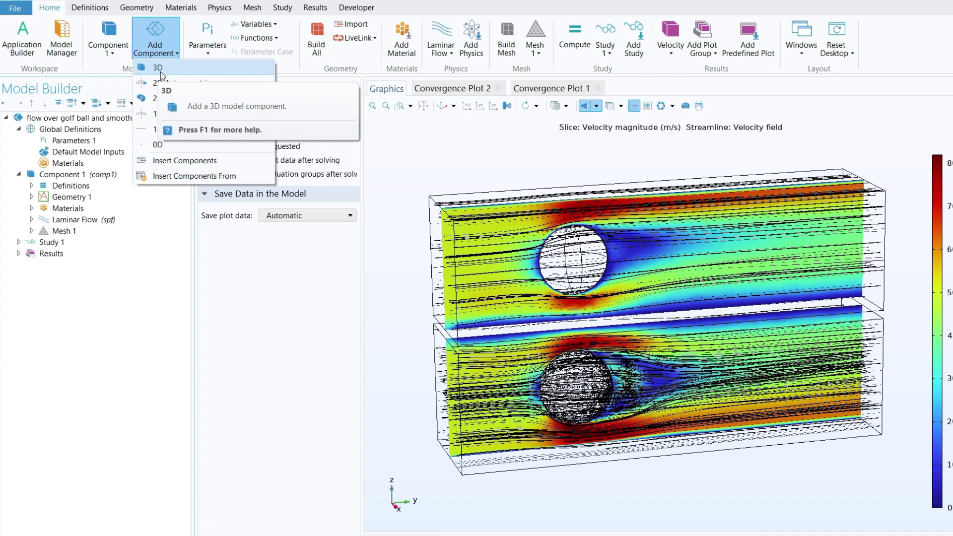
{"action": "key", "text": "Escape"}
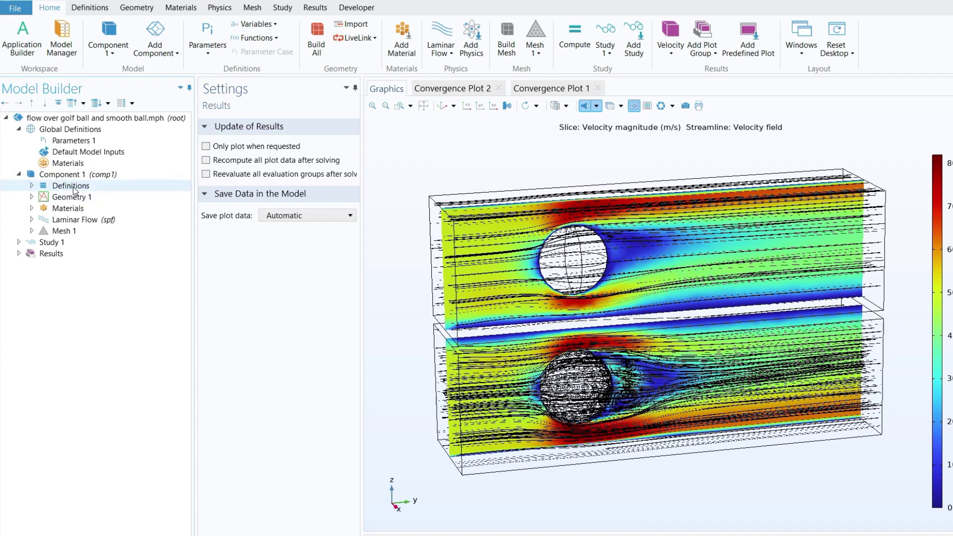
Check the White Golf Ball CAD source of Import 1 in Geometry 1 and build the geometry up to that node
{"action": "left_click", "coordinate": [32, 196]}
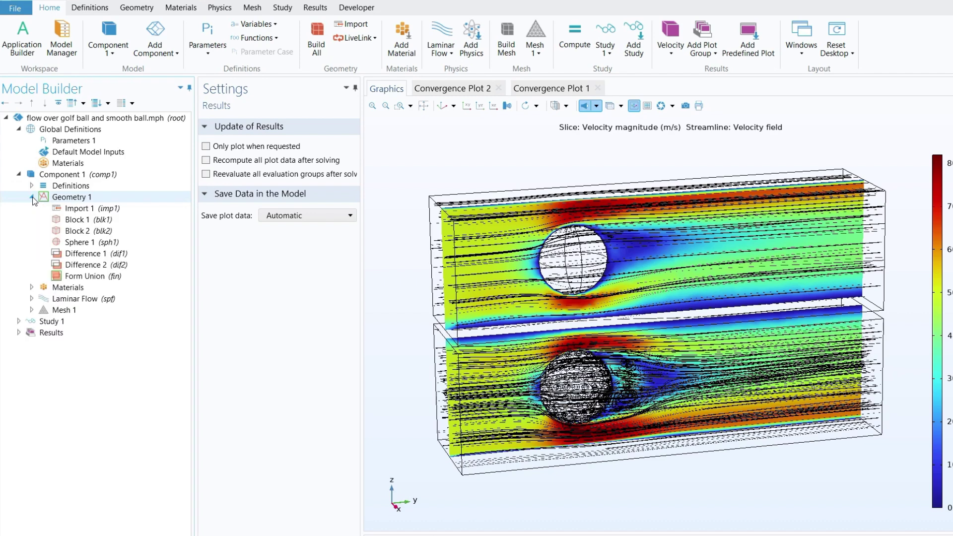
{"action": "left_click", "coordinate": [69, 197]}
{"action": "right_click", "coordinate": [69, 197]}
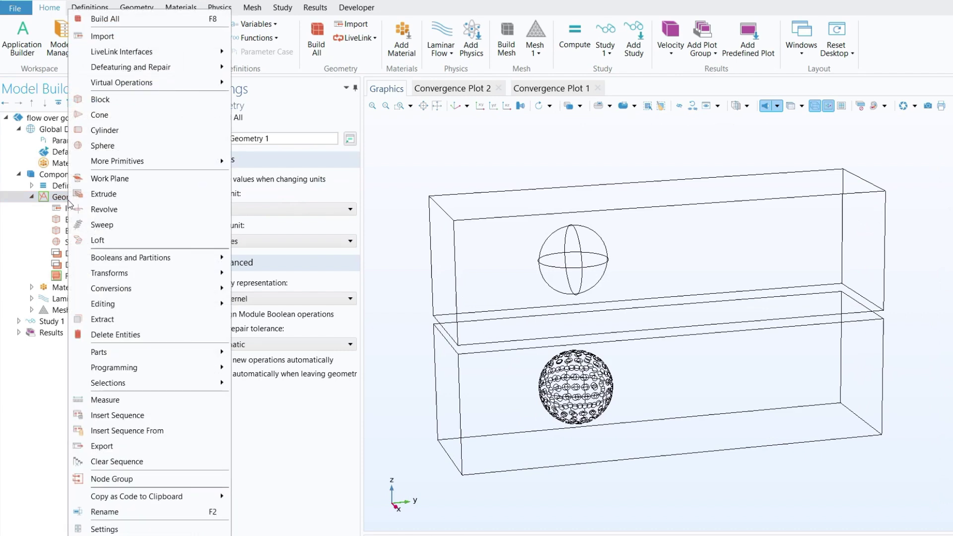
{"action": "left_click", "coordinate": [105, 39]}
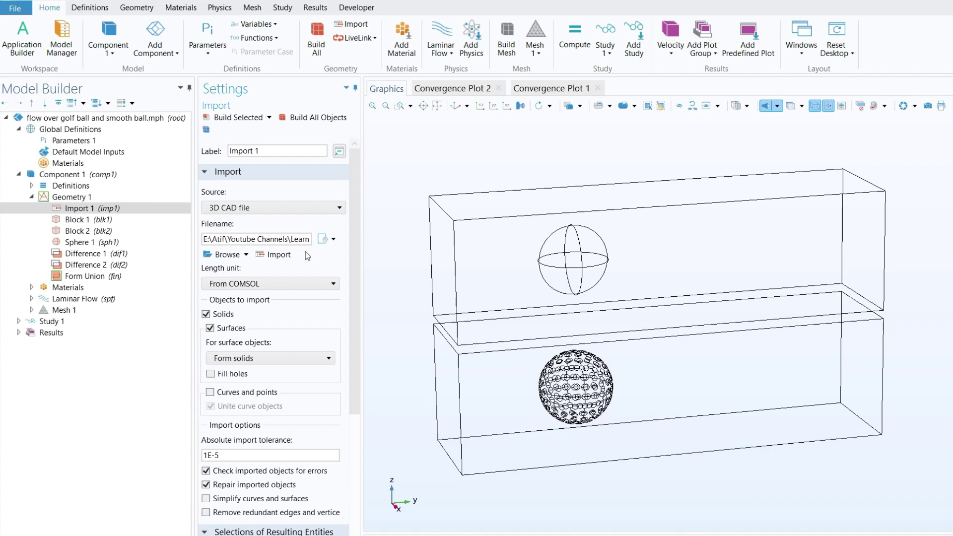
{"action": "left_click", "coordinate": [223, 255]}
{"action": "left_click", "coordinate": [215, 128]}
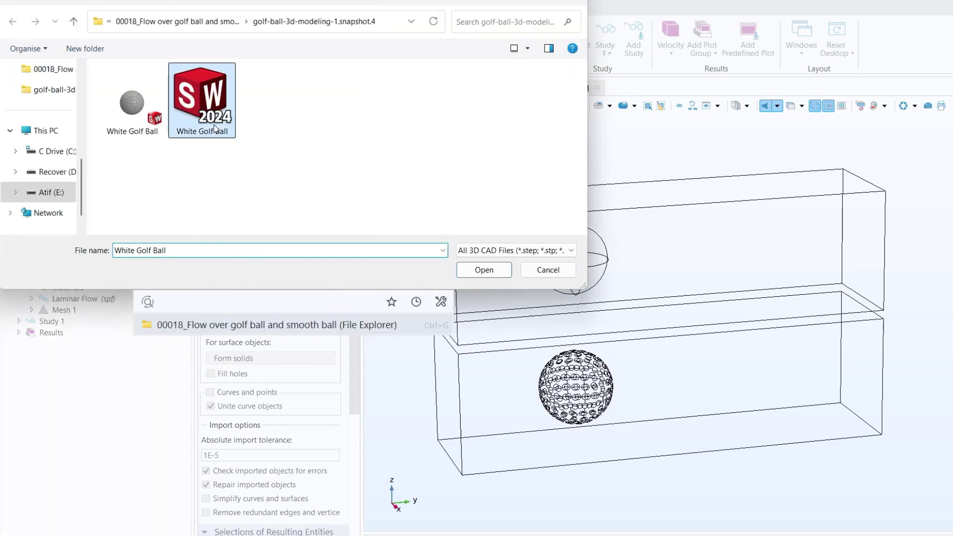
{"action": "left_click", "coordinate": [545, 272]}
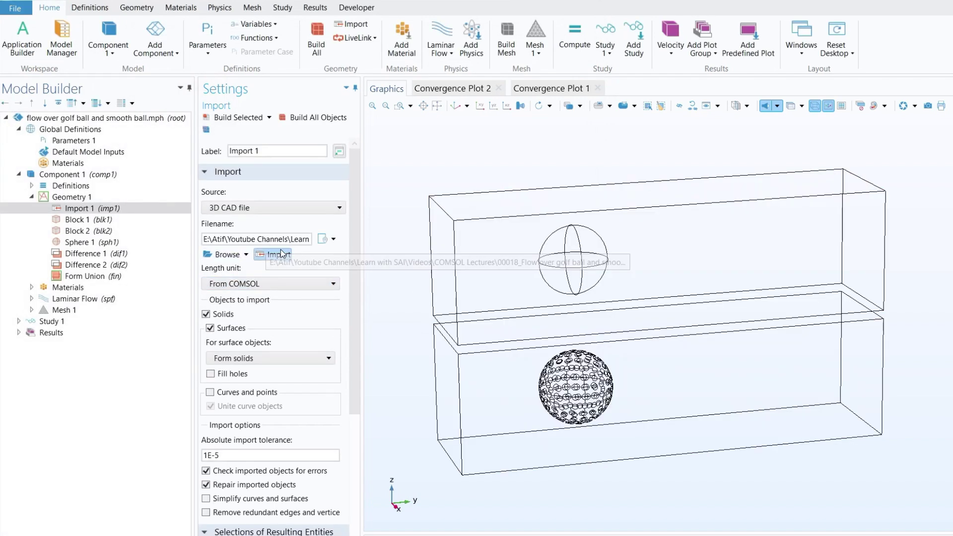
{"action": "left_click", "coordinate": [233, 121]}
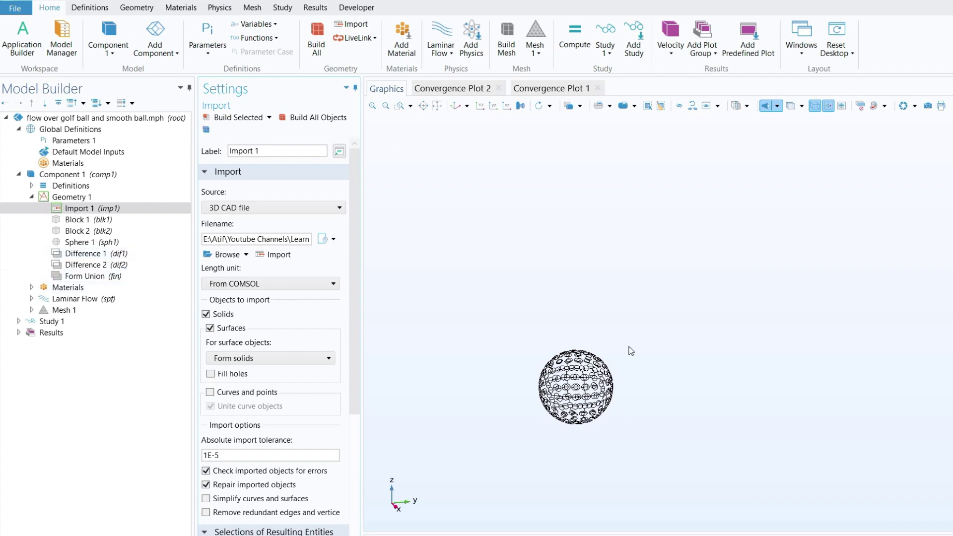
Review the size and position settings of Block 1, keep its base at Corner, and build it around the golf ball
{"action": "right_click", "coordinate": [80, 199]}
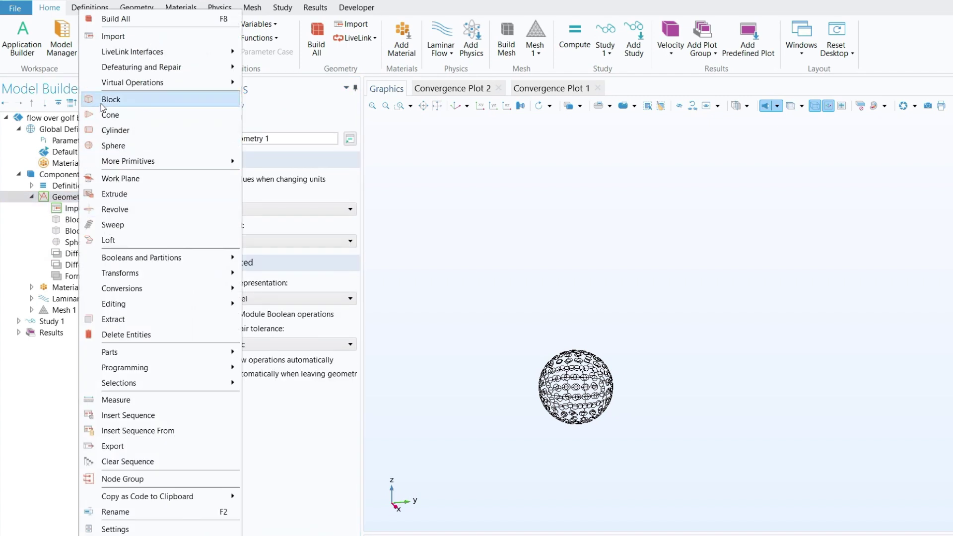
{"action": "left_click", "coordinate": [61, 220]}
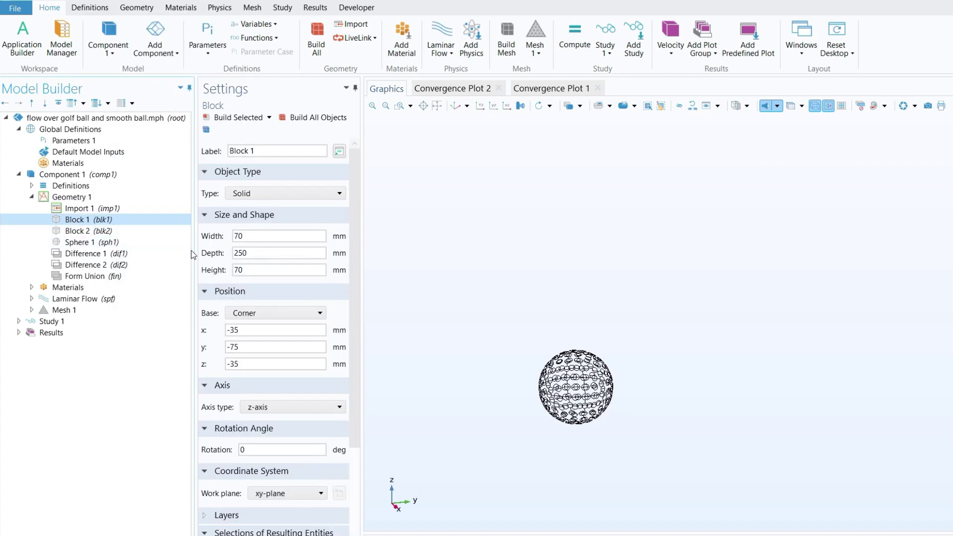
{"action": "left_click", "coordinate": [241, 254]}
{"action": "left_click", "coordinate": [234, 269]}
{"action": "left_click", "coordinate": [246, 313]}
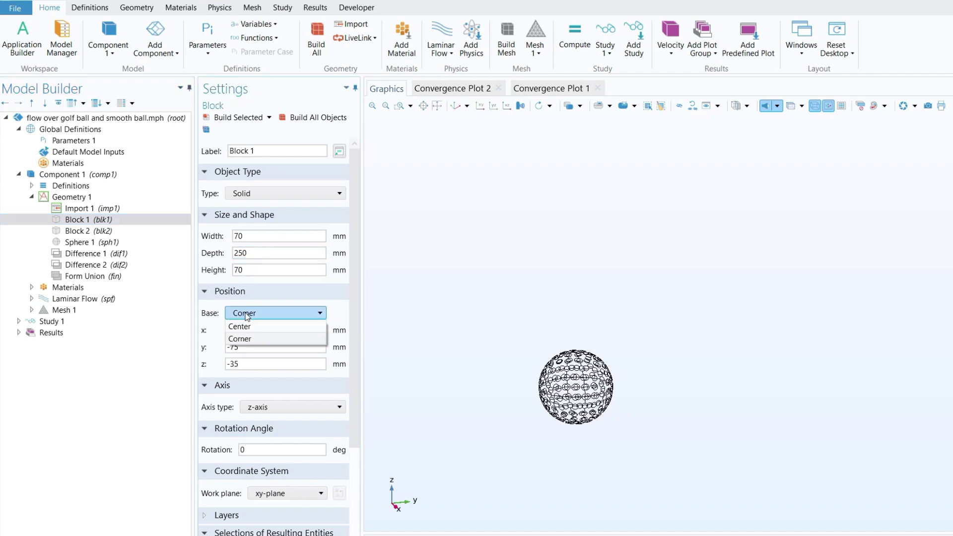
{"action": "left_click", "coordinate": [247, 339]}
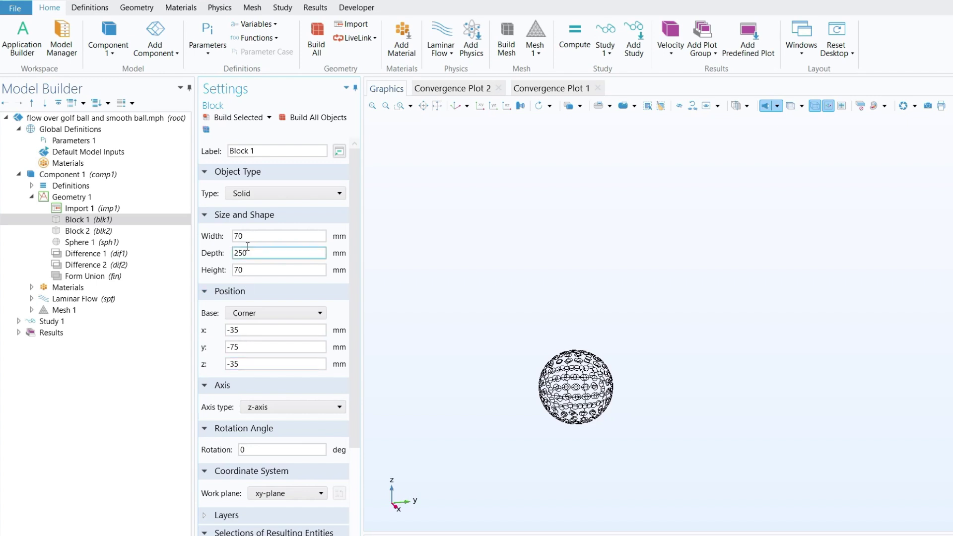
{"action": "left_click", "coordinate": [234, 120]}
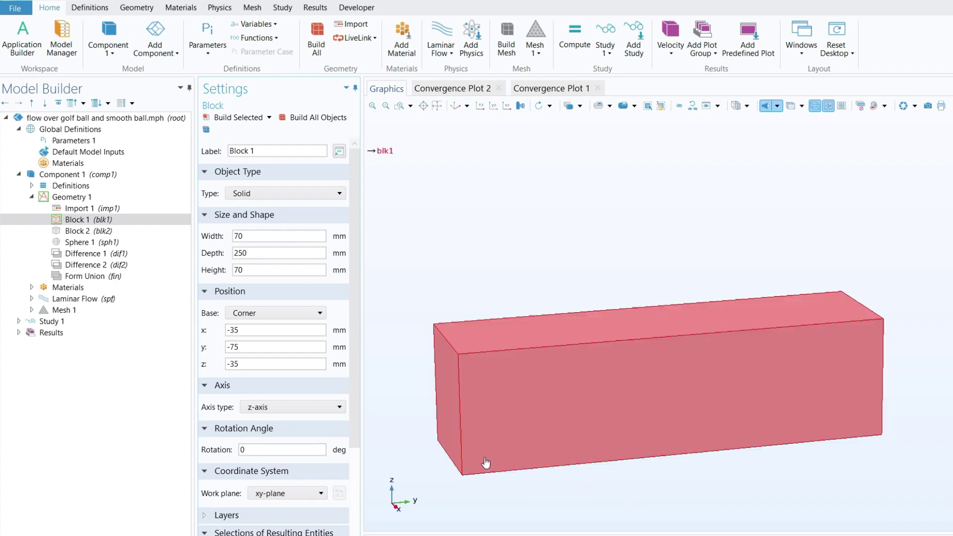
Review the width, depth and height of Block 2 and build it above the golf ball's block
{"action": "right_click", "coordinate": [73, 201]}
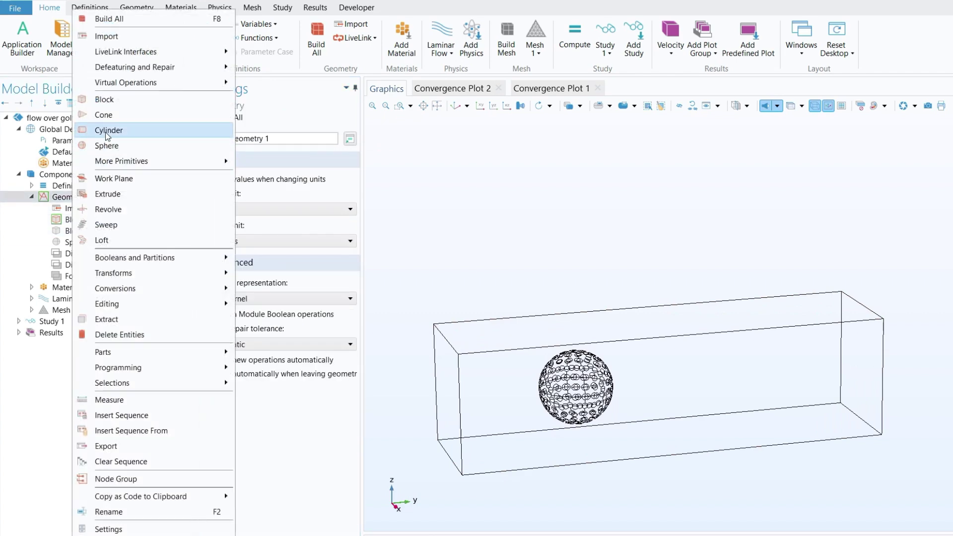
{"action": "left_click", "coordinate": [9, 244]}
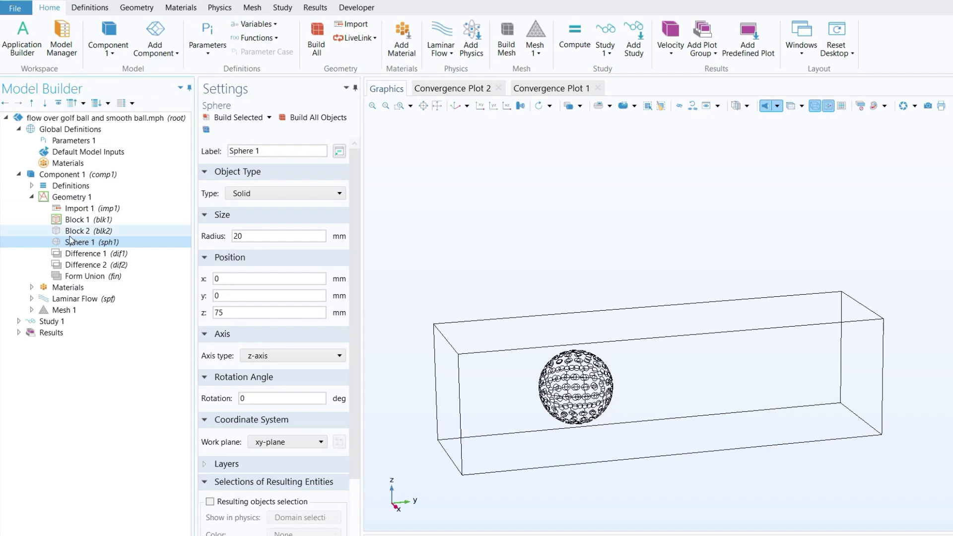
{"action": "left_click", "coordinate": [70, 232]}
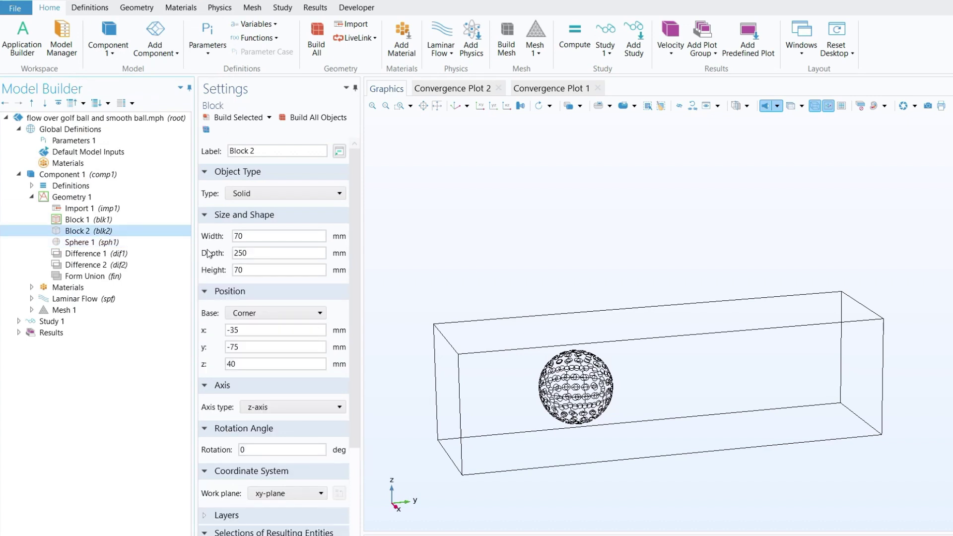
{"action": "left_click", "coordinate": [246, 237]}
{"action": "left_click", "coordinate": [256, 253]}
{"action": "left_click", "coordinate": [255, 268]}
{"action": "left_click", "coordinate": [234, 118]}
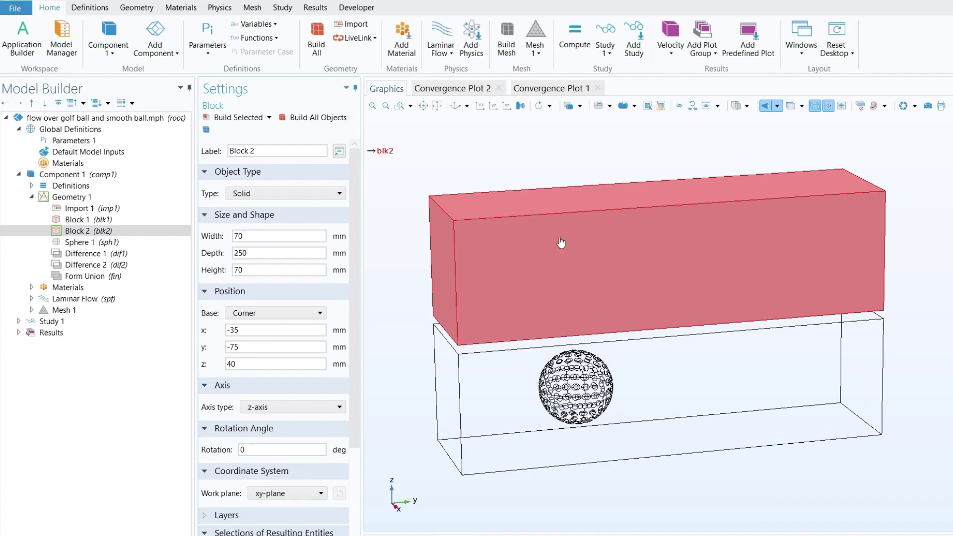
Review the position settings of Sphere 1 and build the smooth ball inside the upper block
{"action": "left_click", "coordinate": [70, 197]}
{"action": "right_click", "coordinate": [69, 198]}
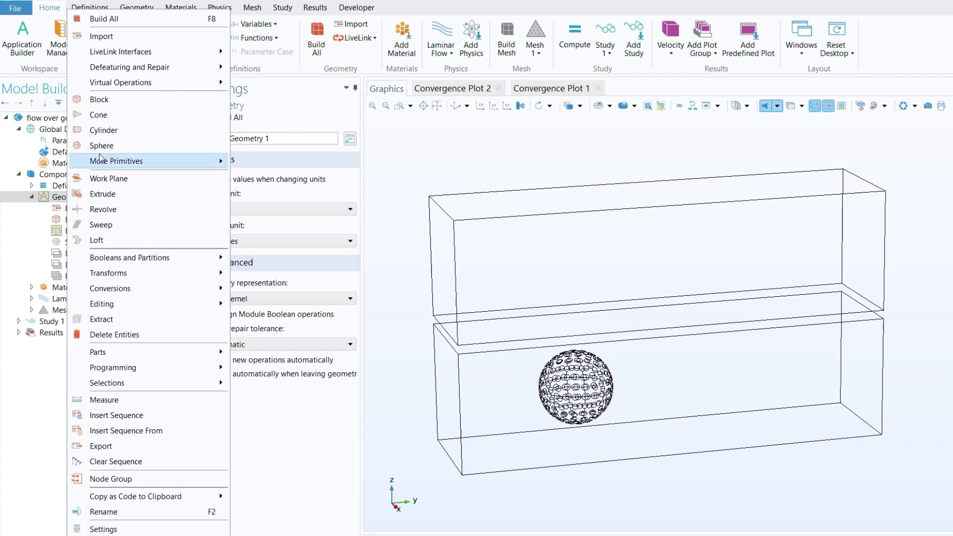
{"action": "left_click", "coordinate": [30, 231]}
{"action": "left_click", "coordinate": [77, 242]}
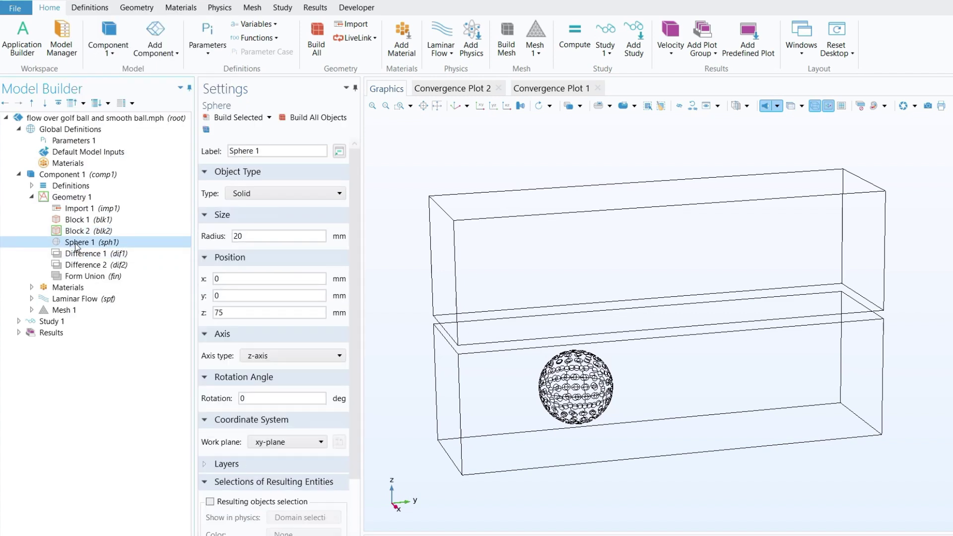
{"action": "left_click", "coordinate": [219, 279]}
{"action": "left_click", "coordinate": [230, 119]}
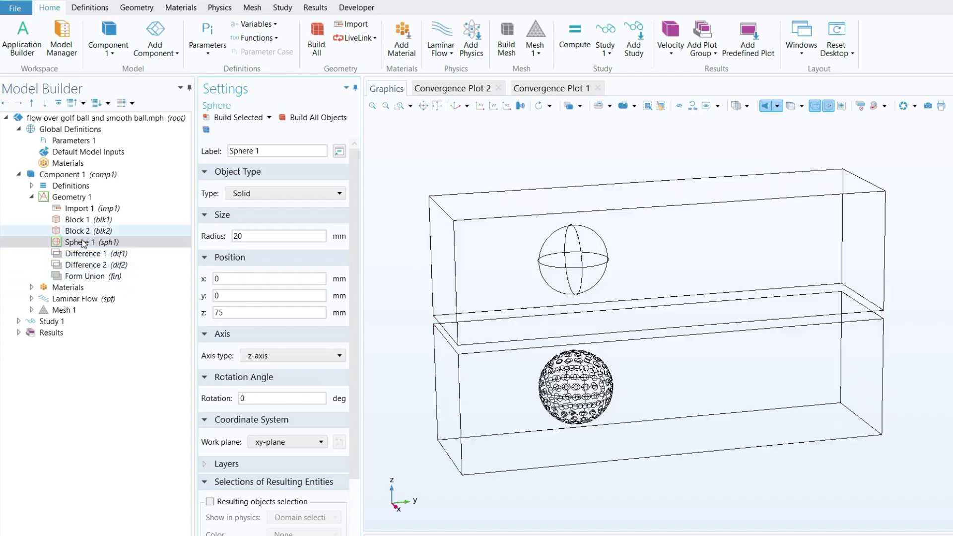
Check the objects to add and subtract in Difference 1 and build it to cut the sphere out of Block 2
{"action": "right_click", "coordinate": [69, 198]}
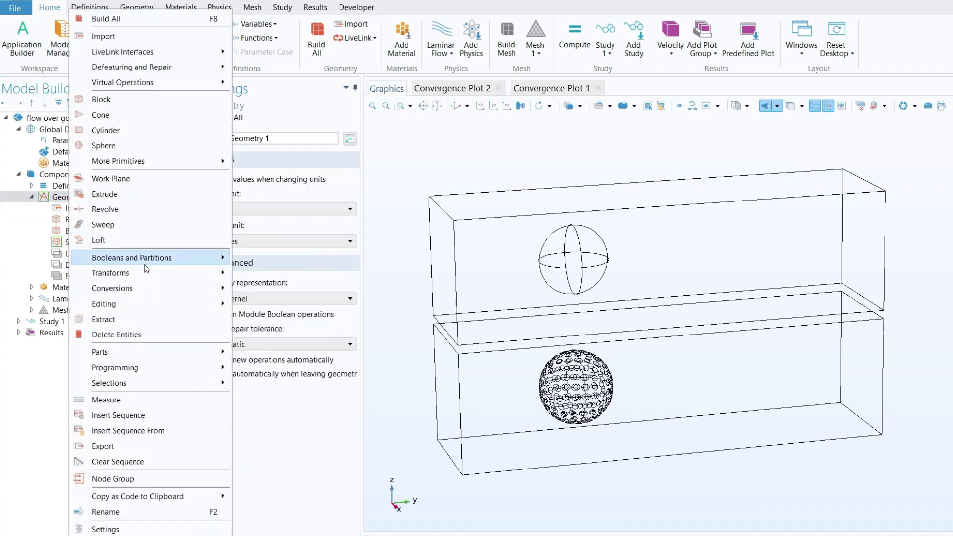
{"action": "mouse_move", "coordinate": [153, 262]}
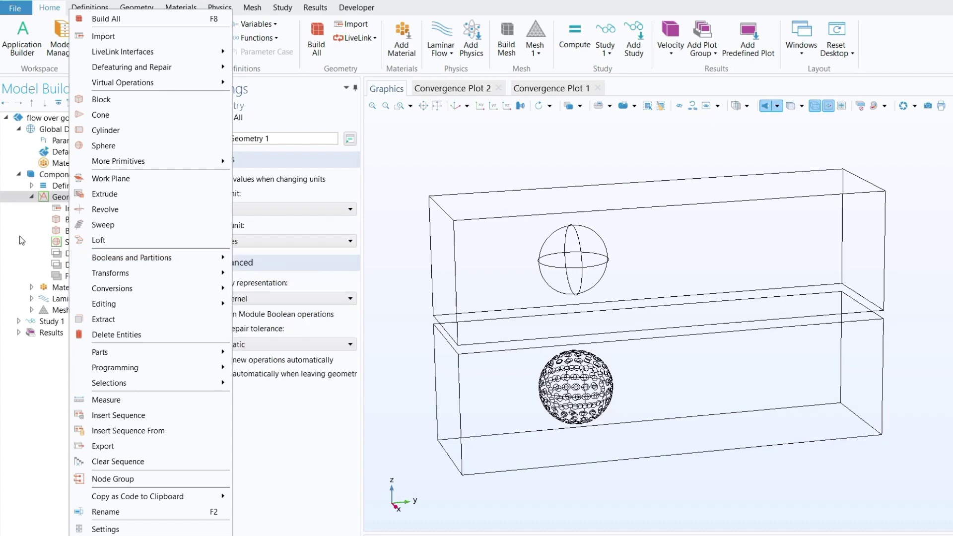
{"action": "left_click", "coordinate": [62, 231]}
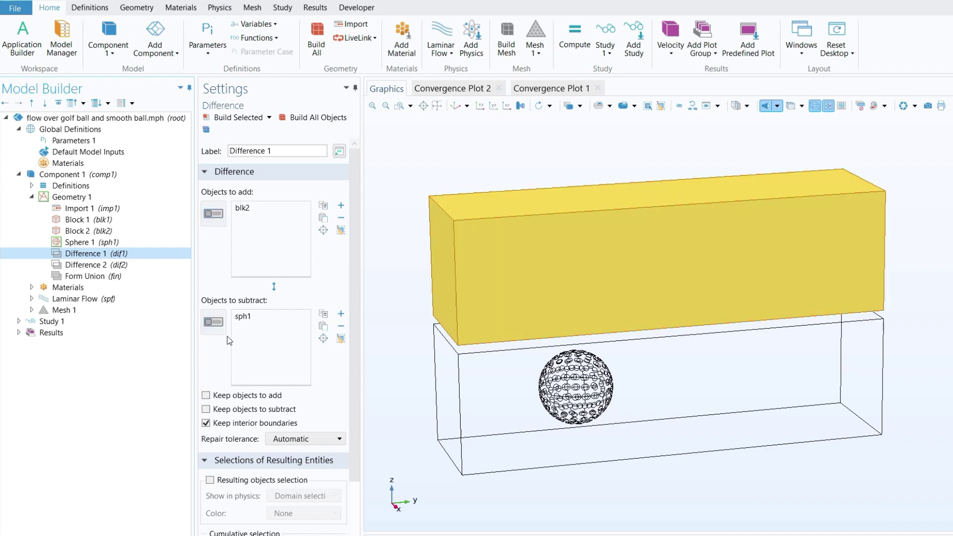
{"action": "left_click", "coordinate": [212, 324]}
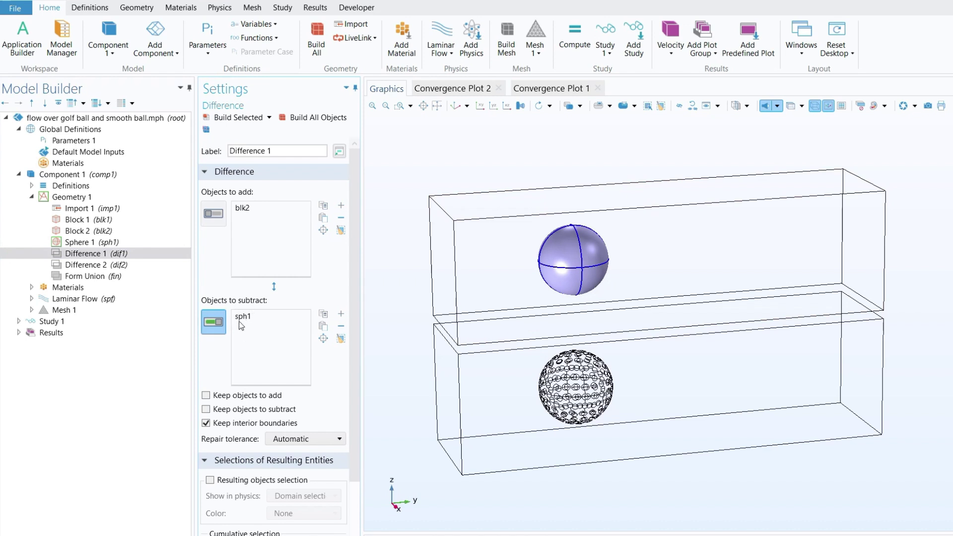
{"action": "left_click", "coordinate": [207, 322]}
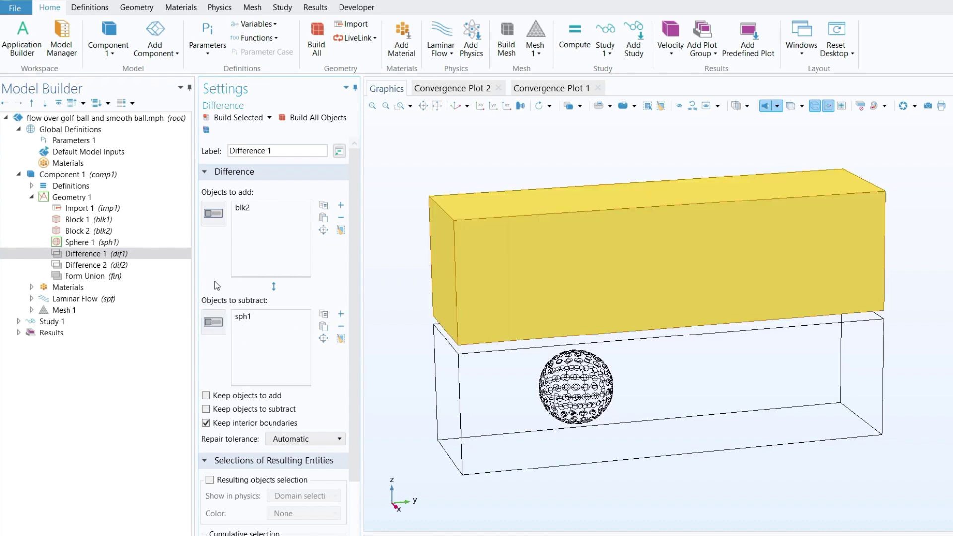
{"action": "left_click", "coordinate": [218, 218]}
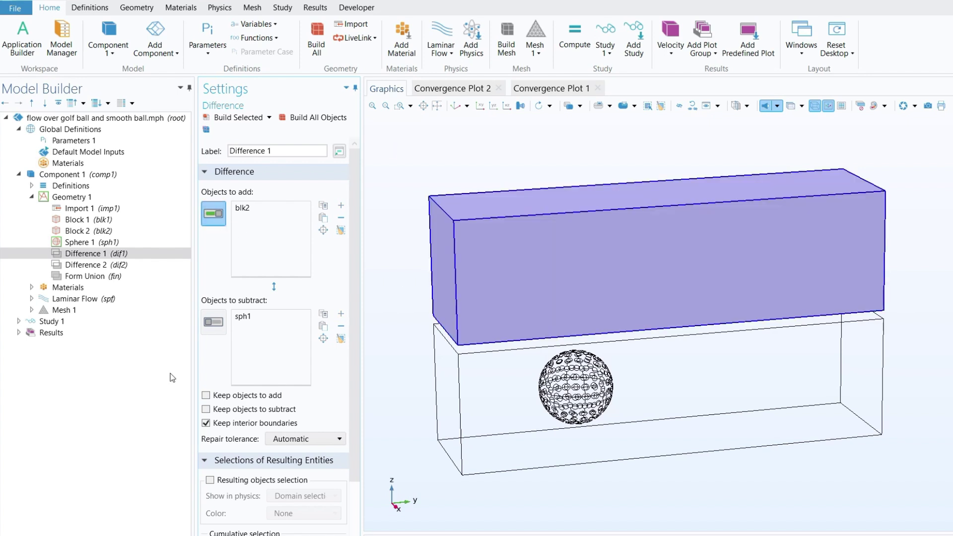
{"action": "left_click", "coordinate": [214, 322]}
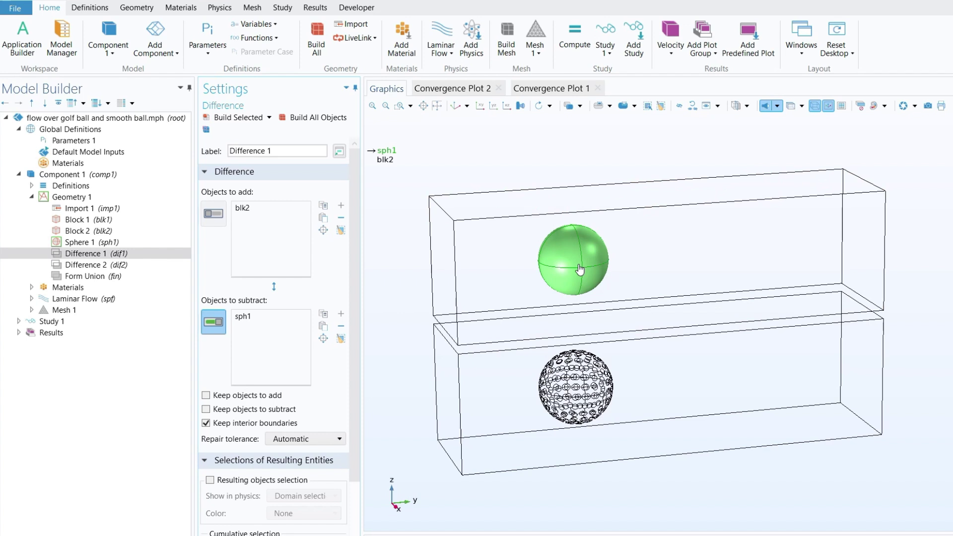
{"action": "scroll", "coordinate": [580, 269], "scroll_direction": "down", "scroll_amount": 1}
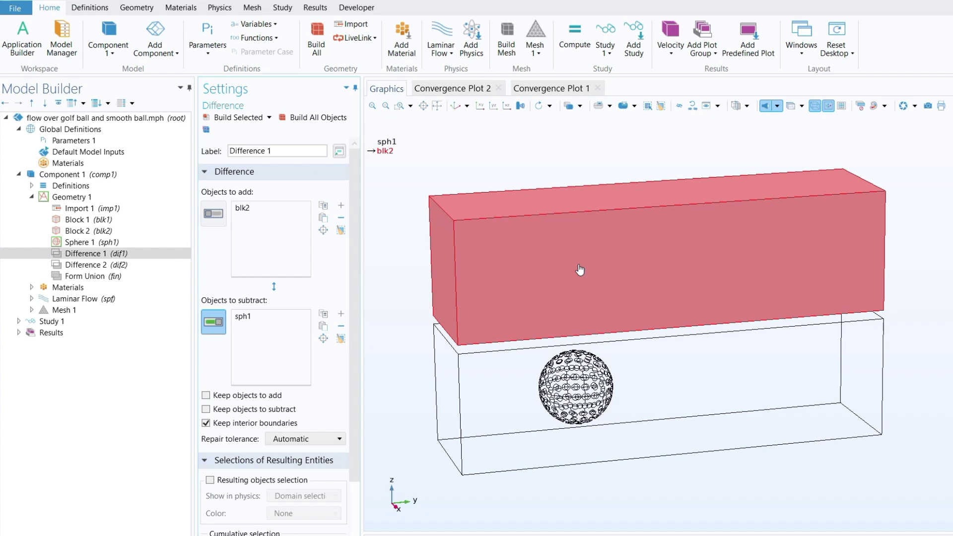
{"action": "scroll", "coordinate": [580, 270], "scroll_direction": "up", "scroll_amount": 1}
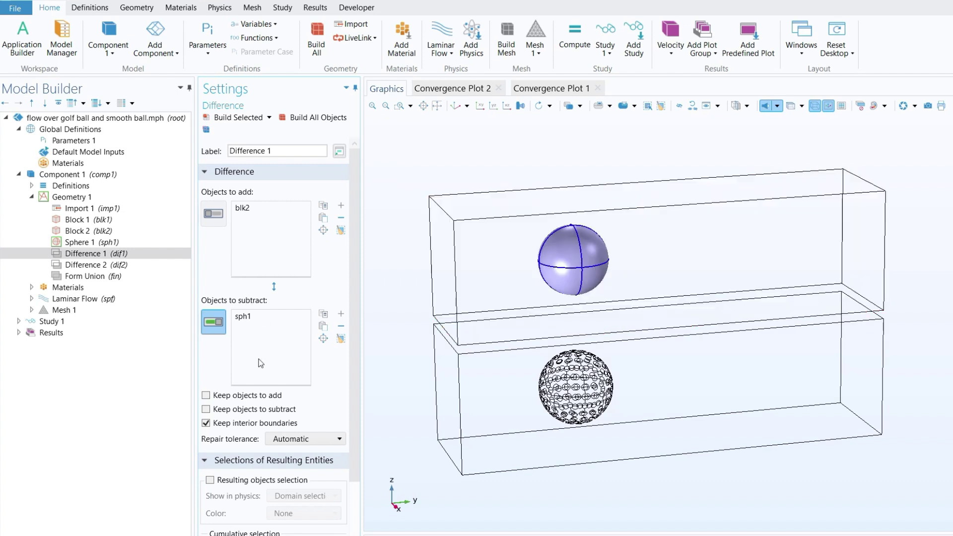
{"action": "left_click", "coordinate": [224, 117]}
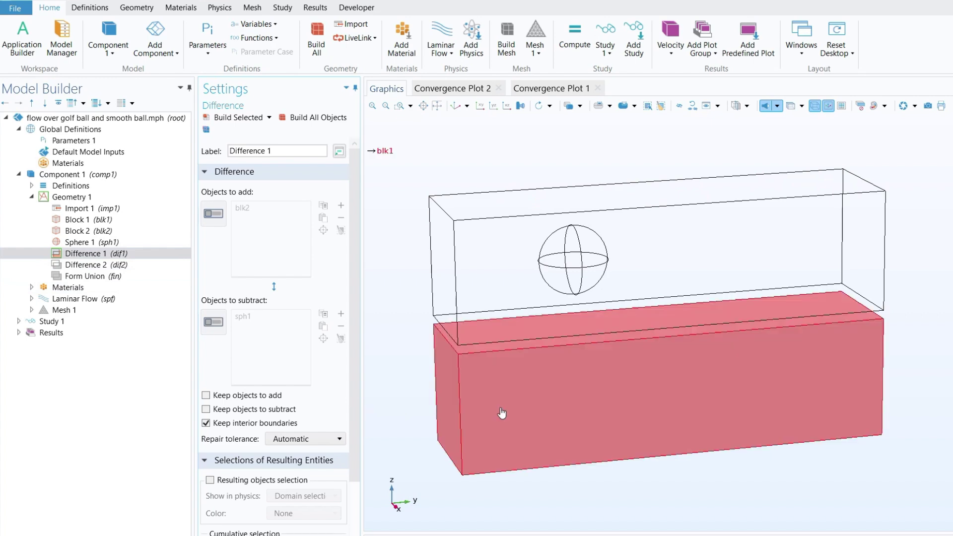
Check the objects to add and subtract in Difference 2 and build it to cut the imported golf ball out of Block 1
{"action": "left_click", "coordinate": [70, 199]}
{"action": "right_click", "coordinate": [69, 199]}
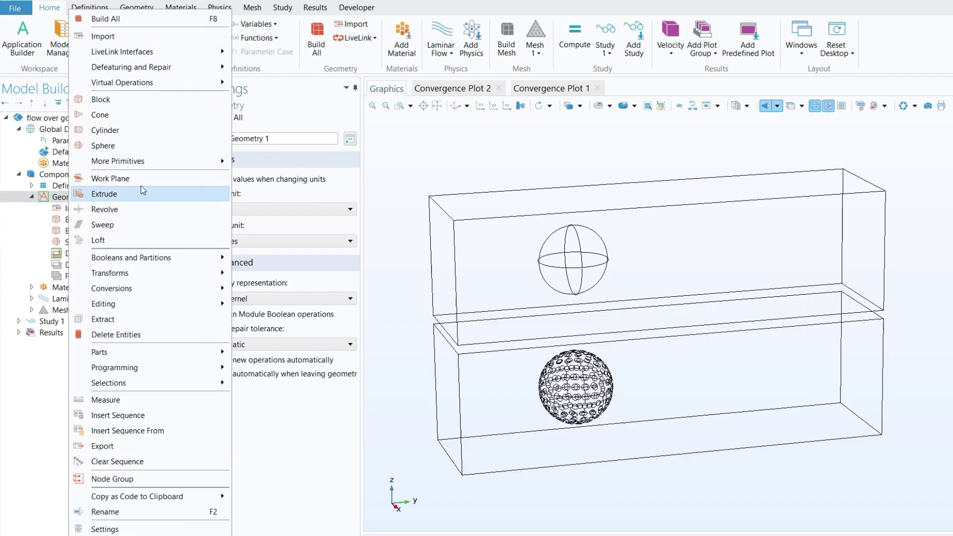
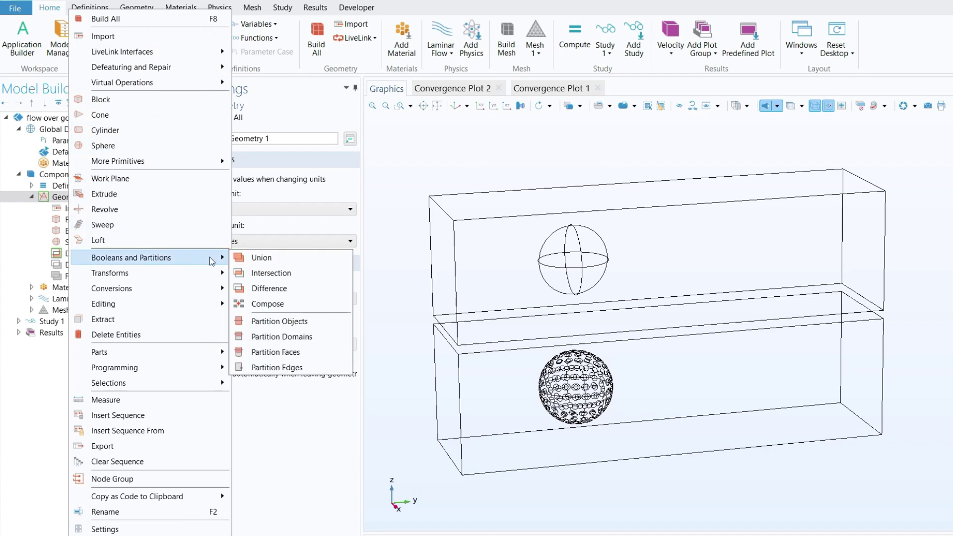
{"action": "left_click", "coordinate": [278, 289]}
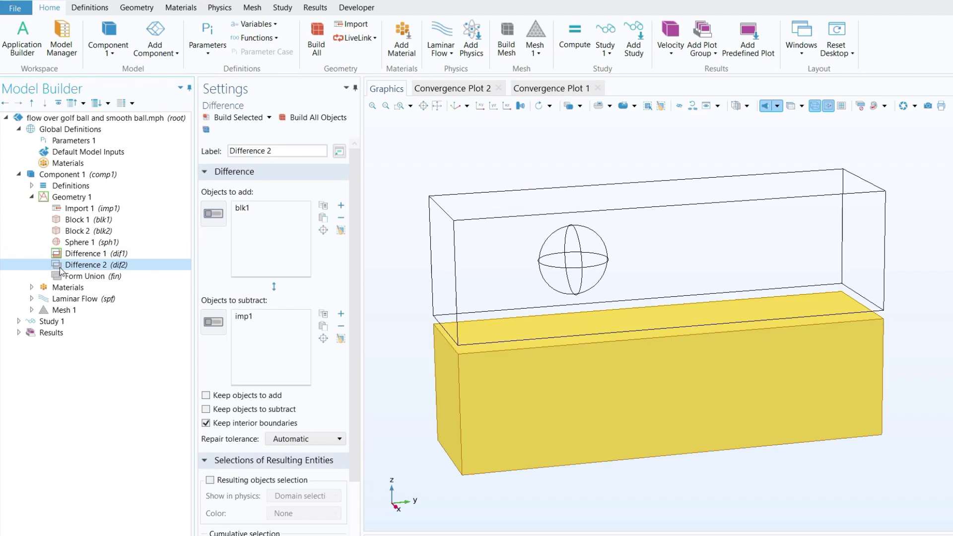
{"action": "left_click", "coordinate": [216, 213]}
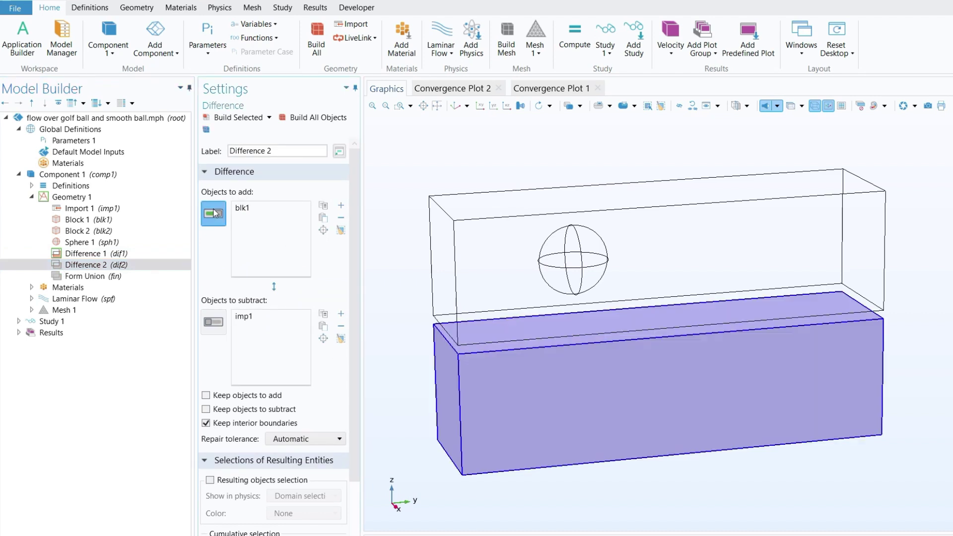
{"action": "left_click", "coordinate": [214, 218]}
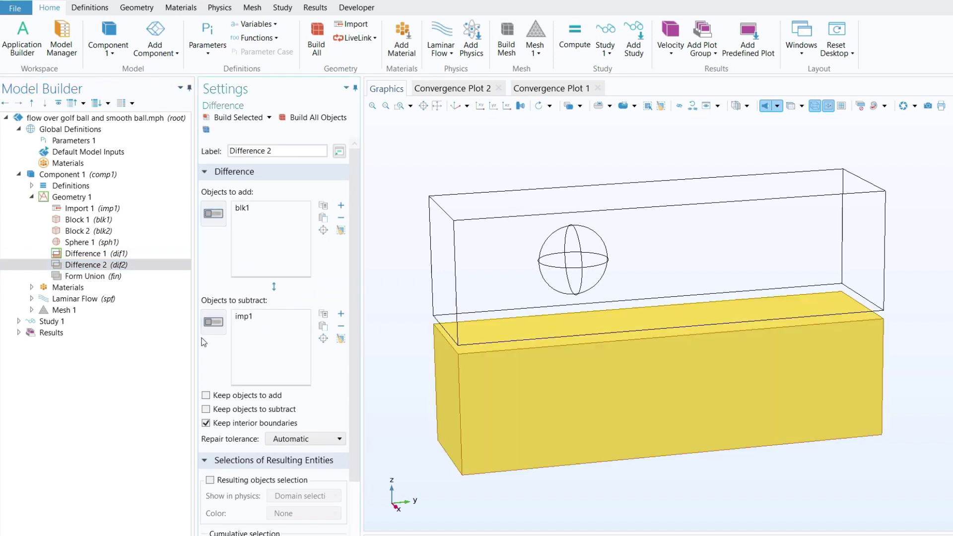
{"action": "left_click", "coordinate": [209, 322]}
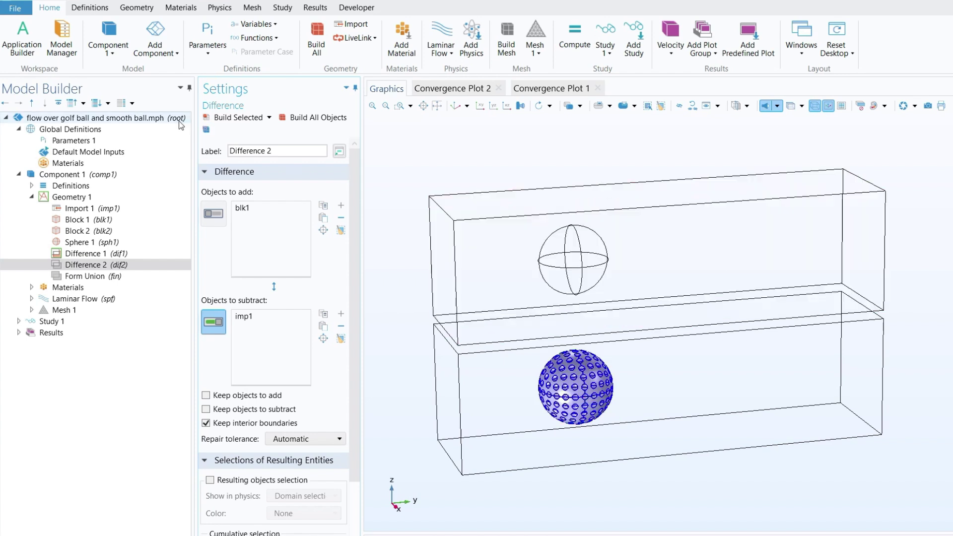
{"action": "left_click", "coordinate": [229, 119]}
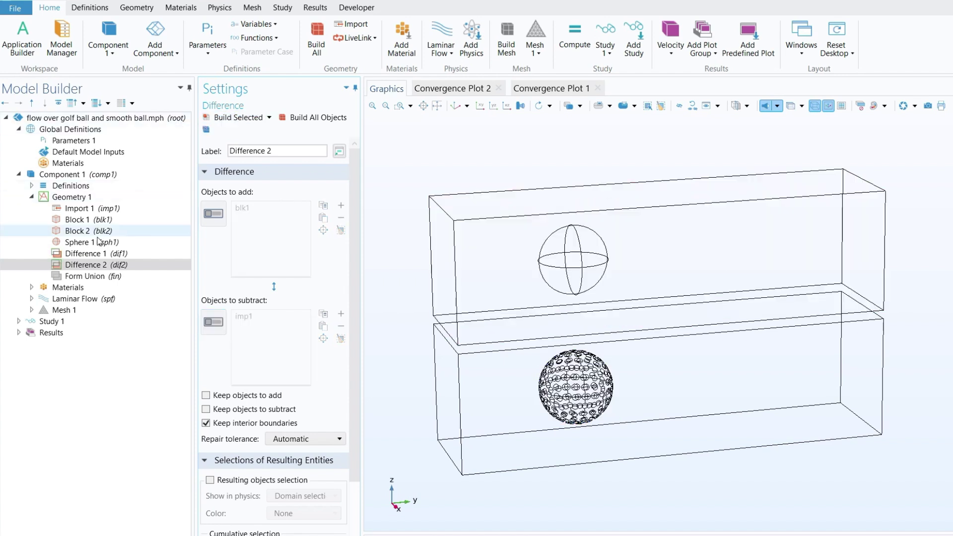
Build Form Union with the Form a union action and build all of Geometry 1
{"action": "left_click", "coordinate": [100, 277]}
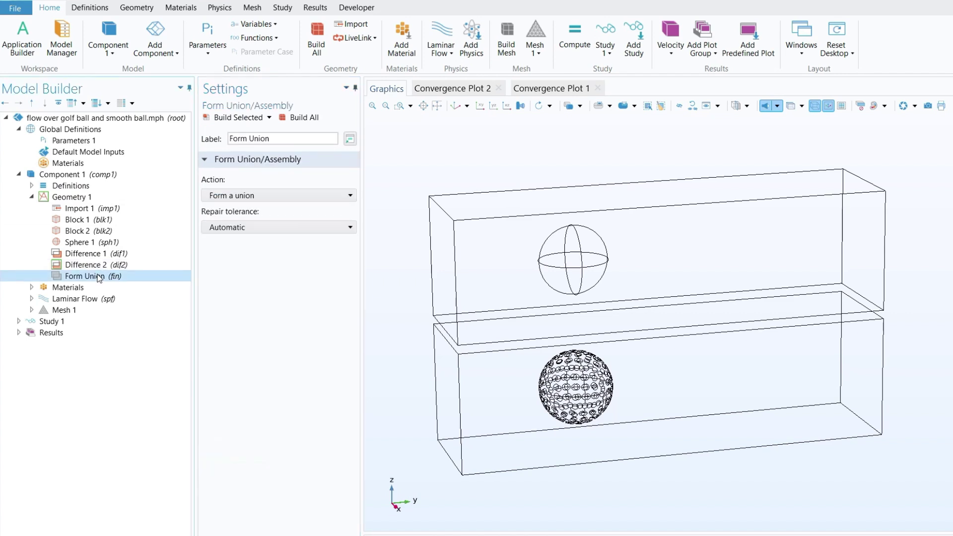
{"action": "left_click", "coordinate": [230, 119]}
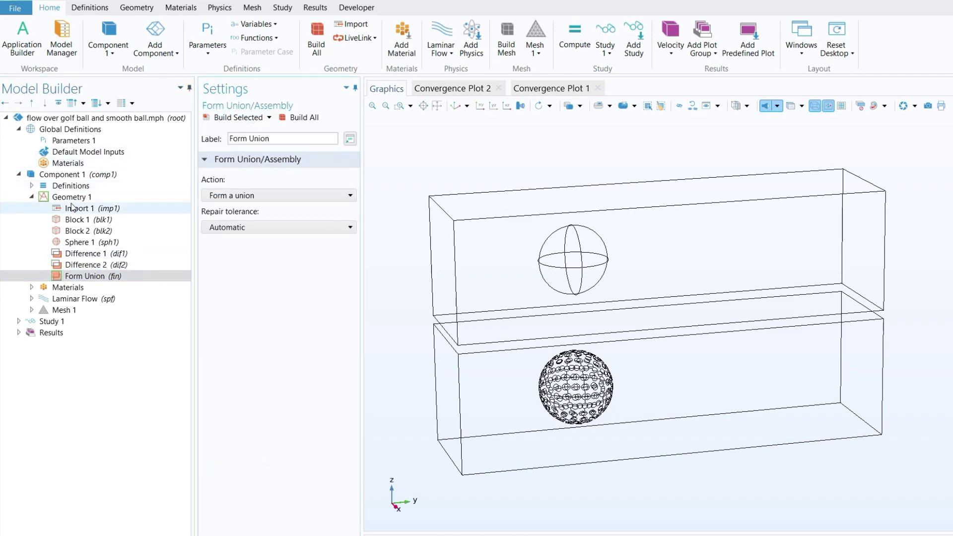
{"action": "left_click", "coordinate": [74, 198]}
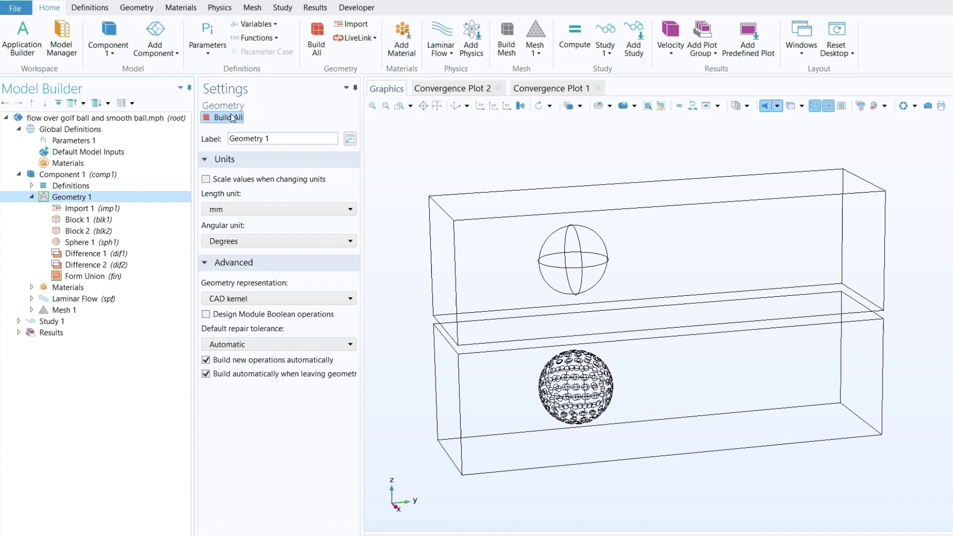
{"action": "left_click", "coordinate": [232, 118]}
{"action": "left_click", "coordinate": [32, 197]}
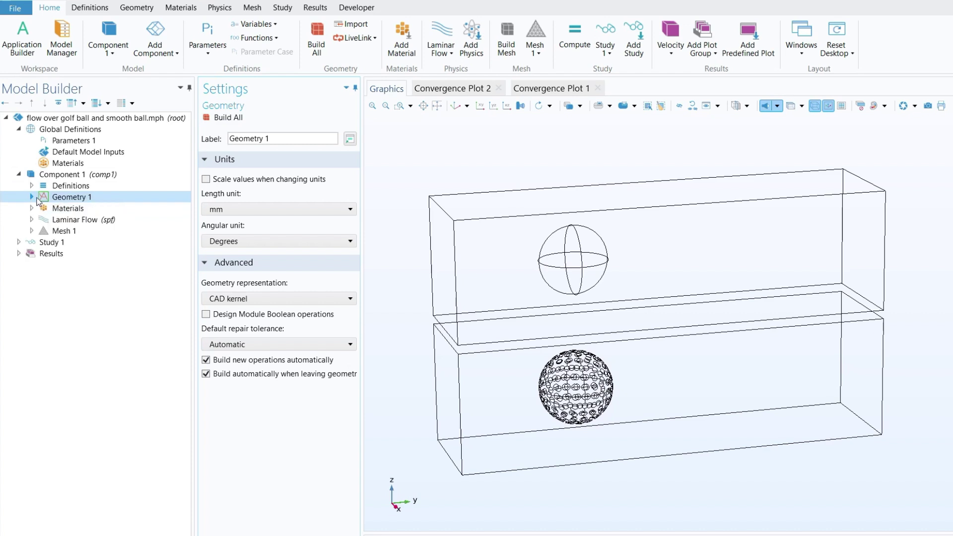
Review the component's materials and locate Air among the gases in the material library, without adding it again
{"action": "left_click", "coordinate": [65, 211]}
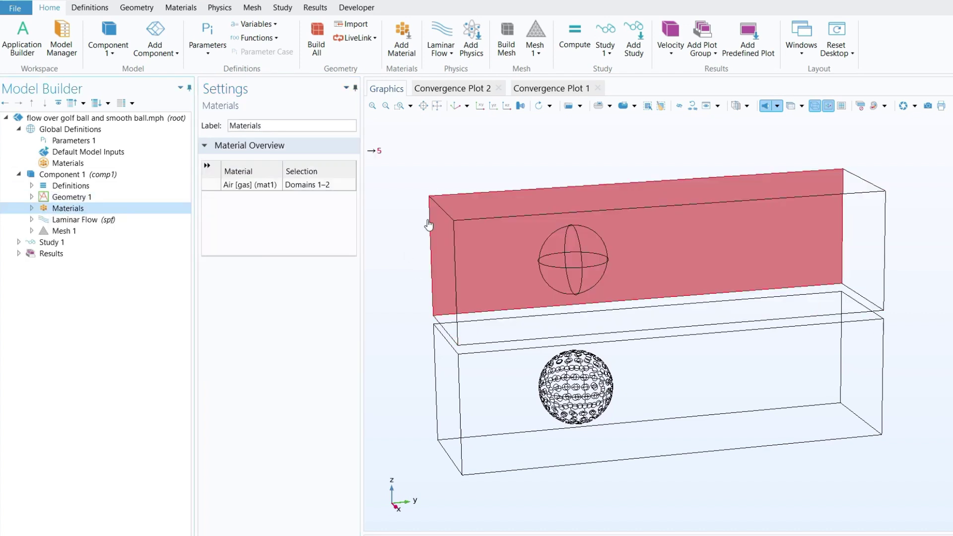
{"action": "left_click", "coordinate": [32, 209]}
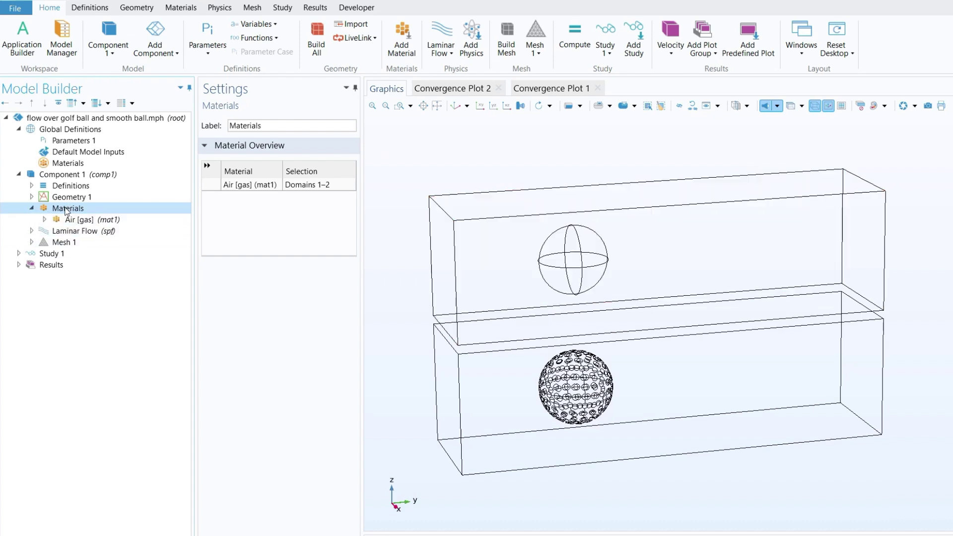
{"action": "right_click", "coordinate": [66, 211]}
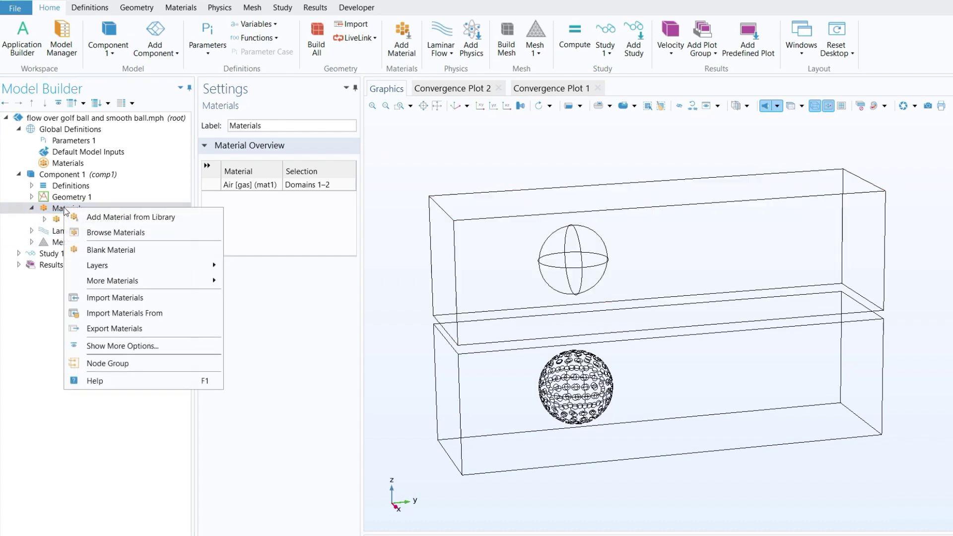
{"action": "left_click", "coordinate": [112, 219]}
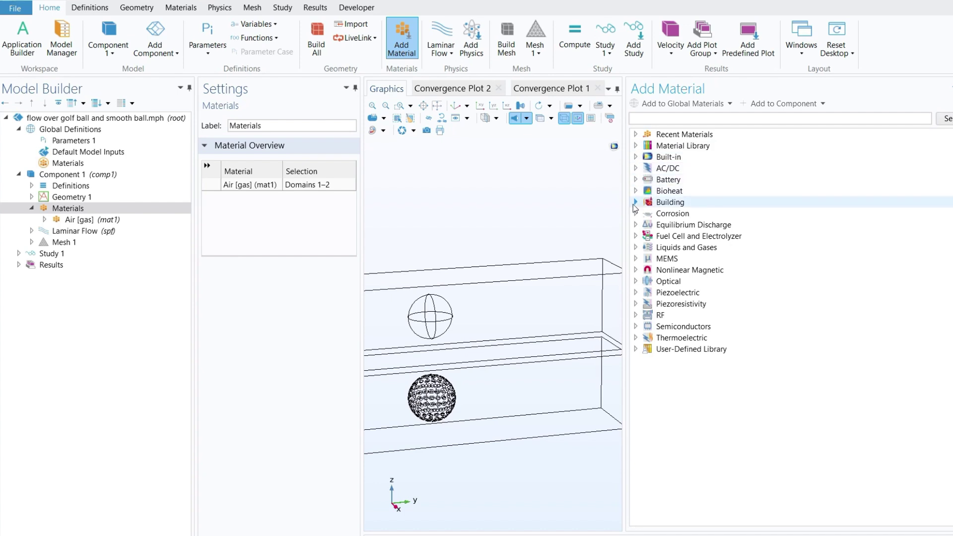
{"action": "left_click", "coordinate": [636, 248]}
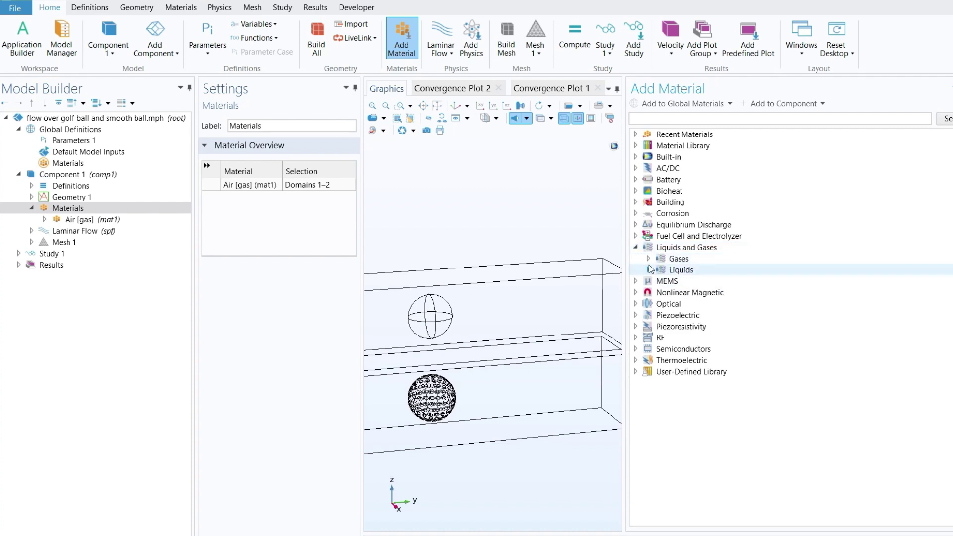
{"action": "left_click", "coordinate": [649, 260]}
{"action": "left_click", "coordinate": [684, 274]}
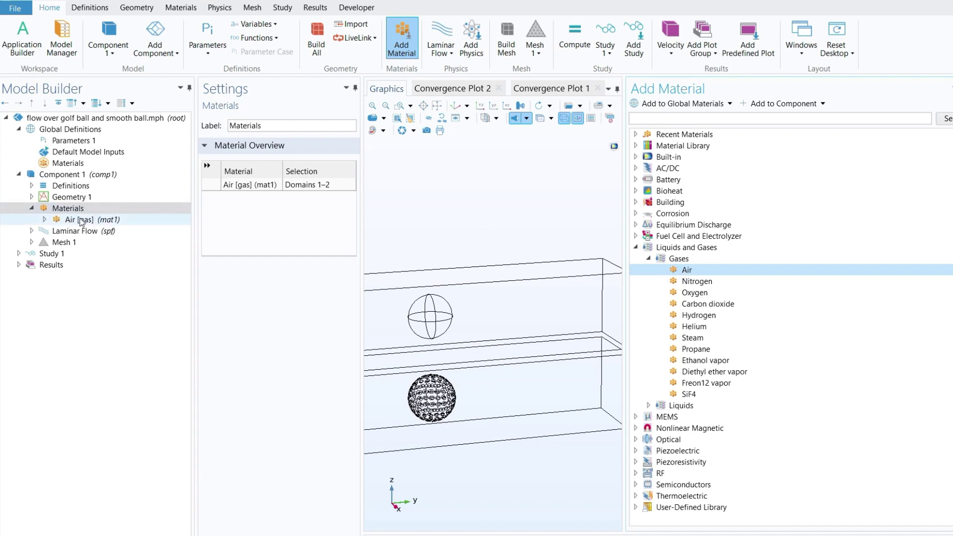
{"action": "left_click", "coordinate": [401, 39]}
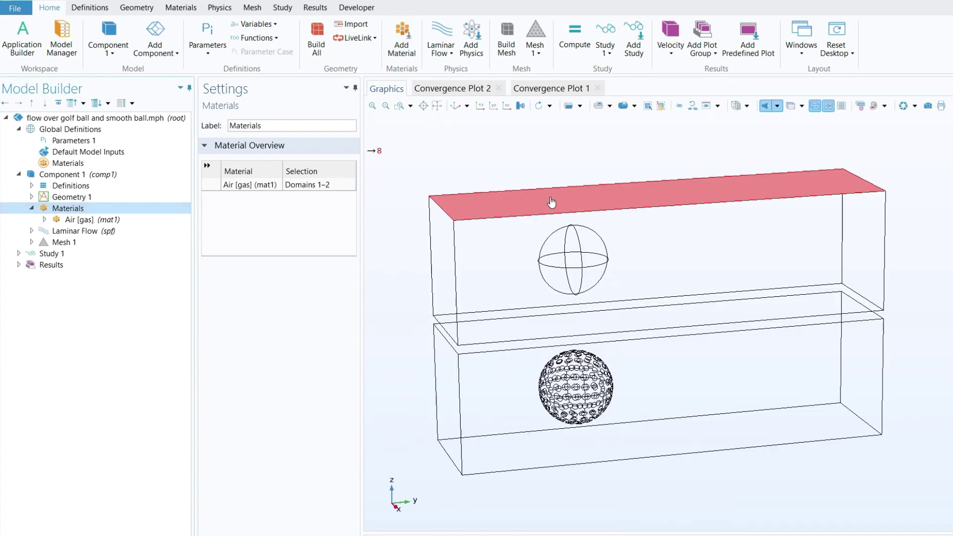
Show the domains assigned to the Air material and turn on transparency for the geometry
{"action": "left_click", "coordinate": [70, 220]}
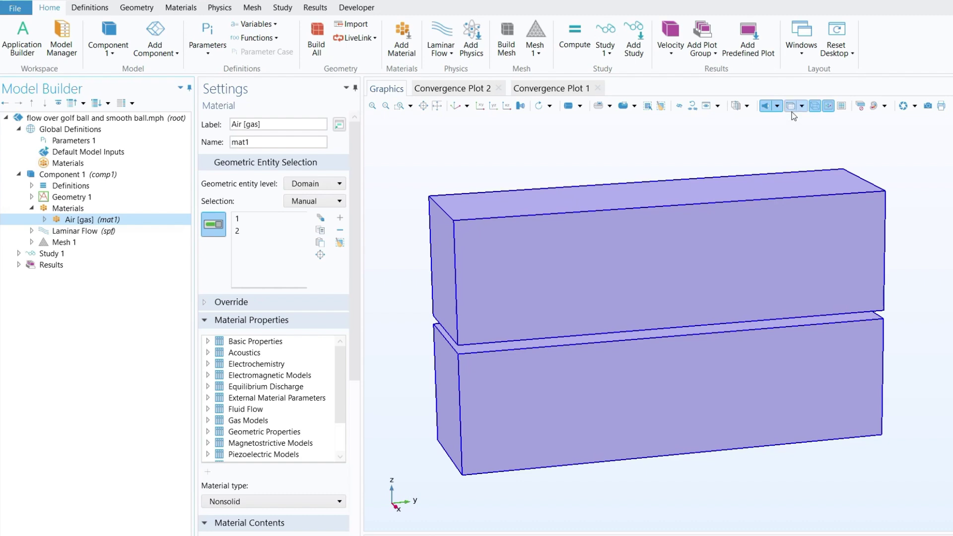
{"action": "left_click", "coordinate": [790, 106]}
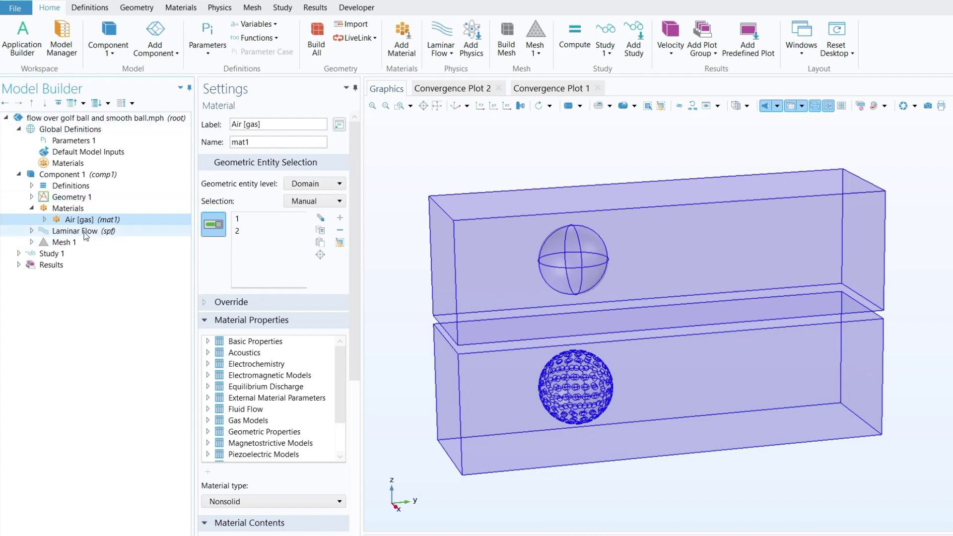
Locate the Laminar Flow interface under Fluid Flow, Single-Phase Flow among the available physics, without adding it again
{"action": "left_click", "coordinate": [219, 9]}
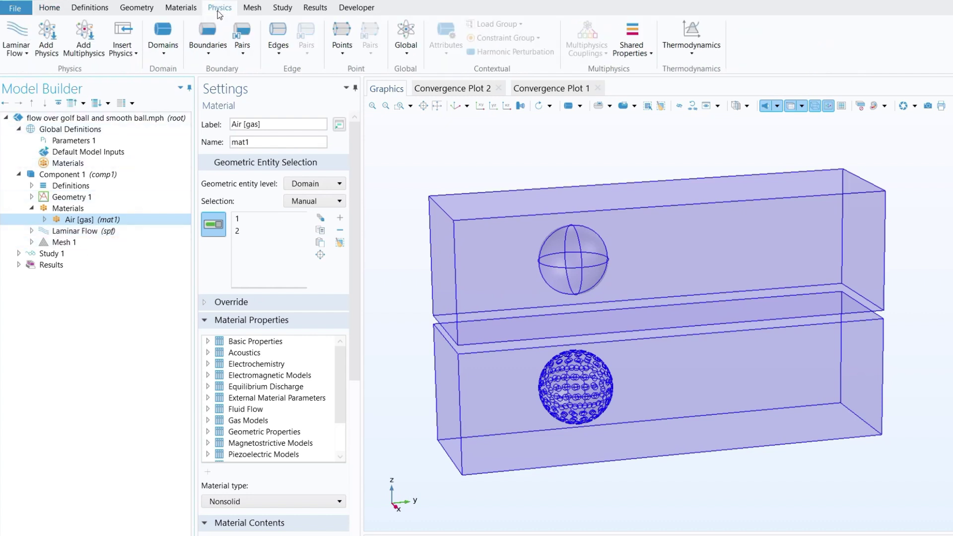
{"action": "left_click", "coordinate": [47, 49]}
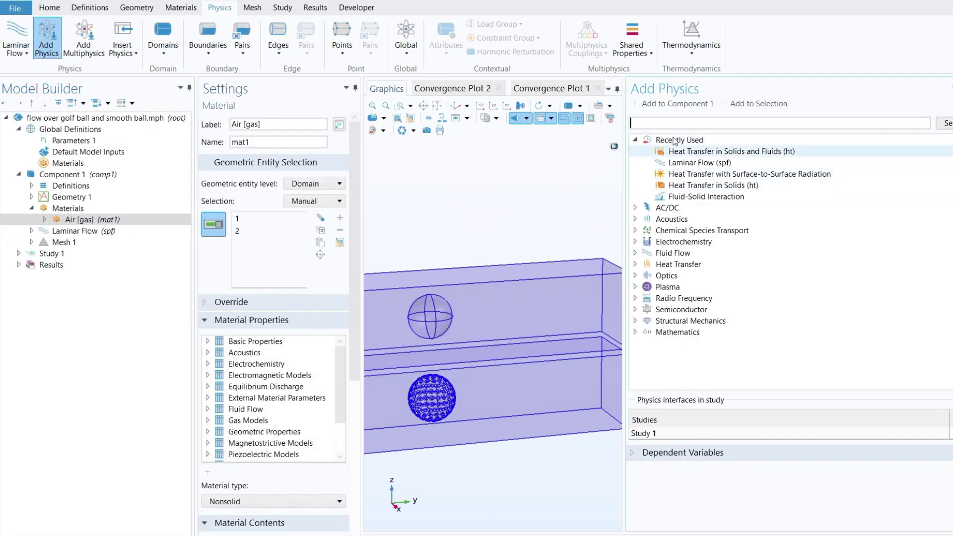
{"action": "left_click", "coordinate": [637, 253]}
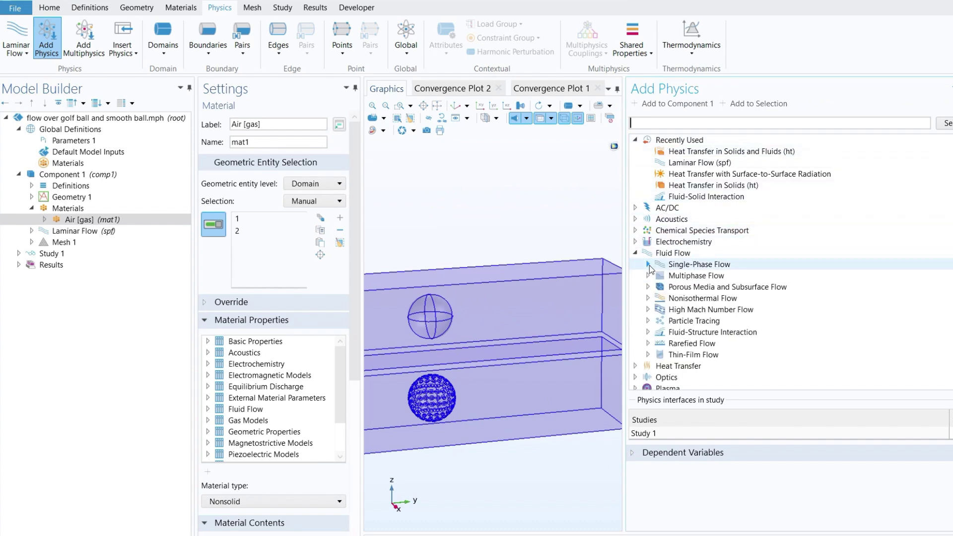
{"action": "left_click", "coordinate": [648, 265]}
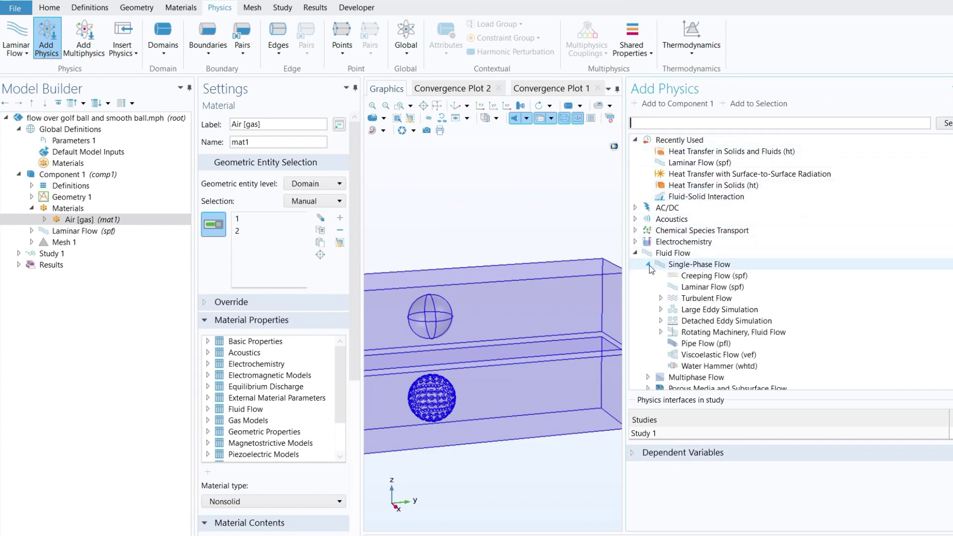
{"action": "left_click", "coordinate": [686, 290]}
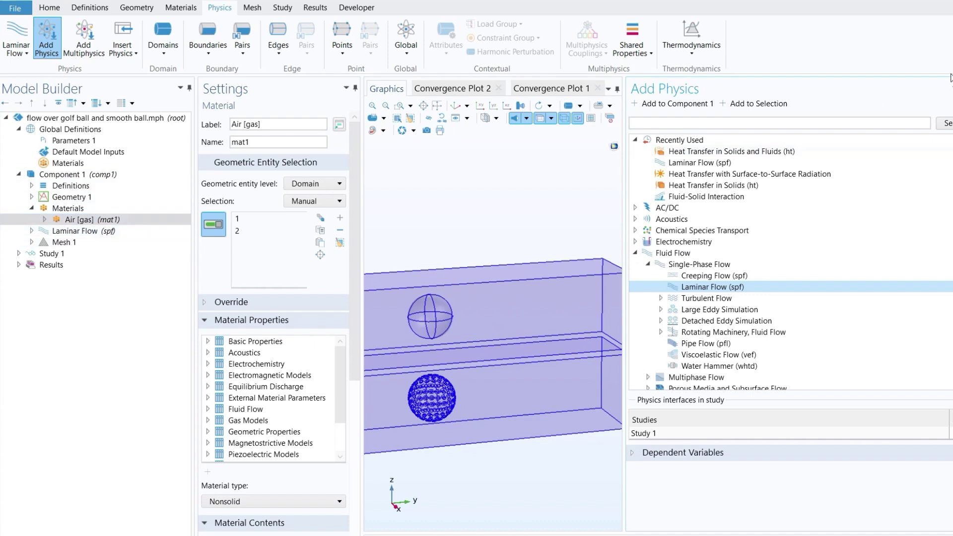
{"action": "left_click", "coordinate": [949, 88]}
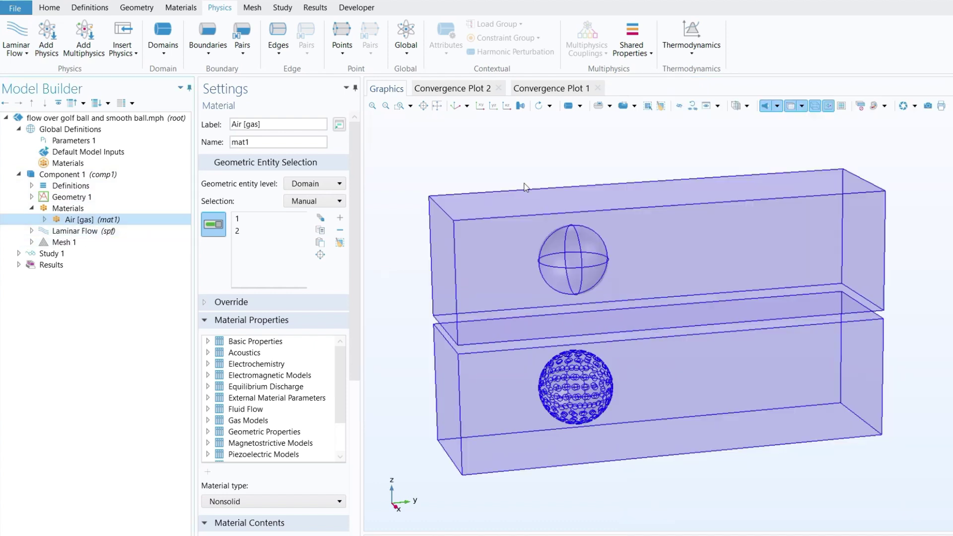
Review the Laminar Flow interface's domain selection, Fluid Properties 1 and the velocity and pressure in Initial Values 1
{"action": "left_click", "coordinate": [31, 231]}
{"action": "left_click", "coordinate": [70, 245]}
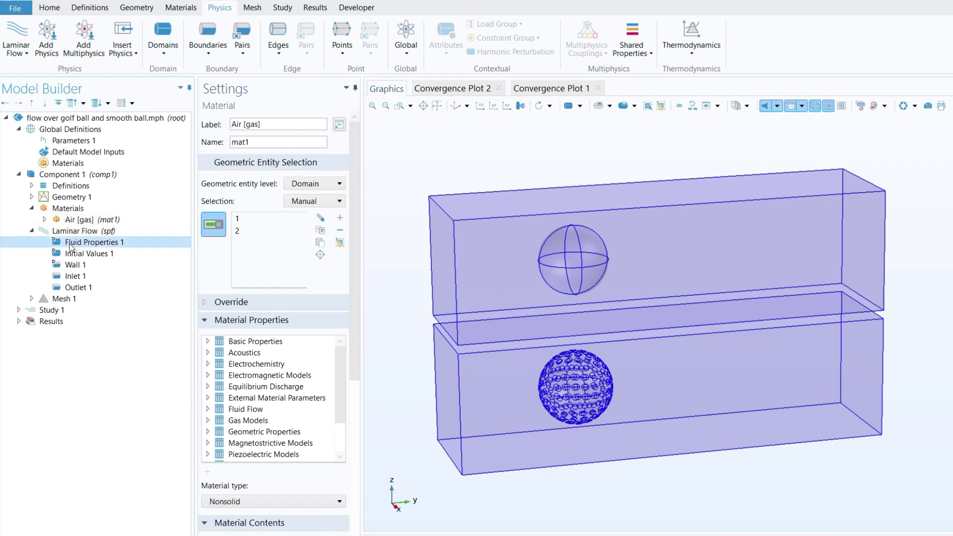
{"action": "left_click", "coordinate": [82, 264]}
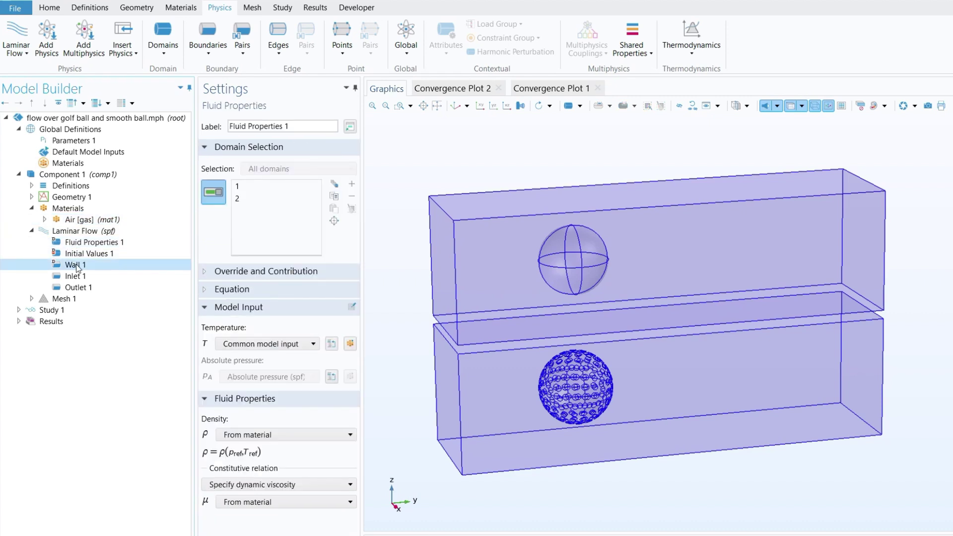
{"action": "left_click", "coordinate": [80, 231]}
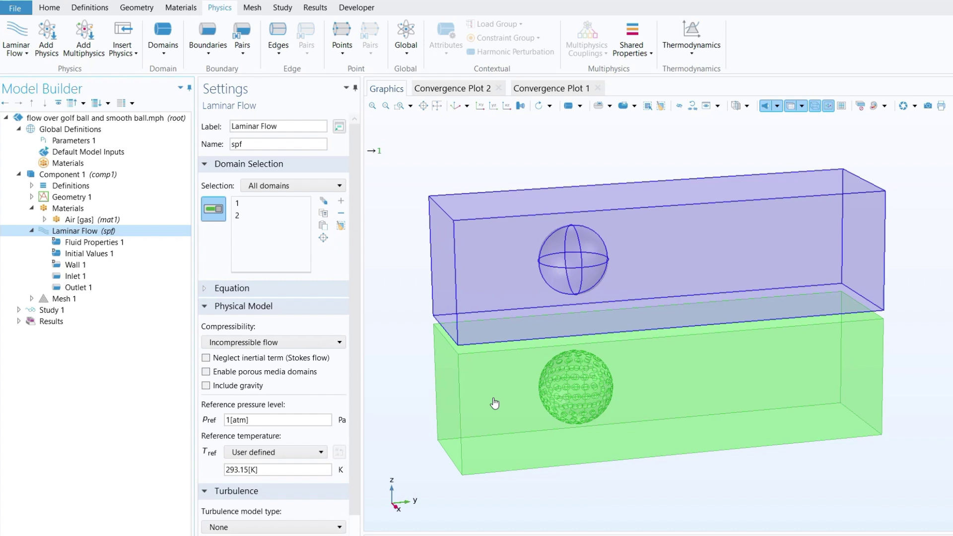
{"action": "left_click", "coordinate": [77, 243]}
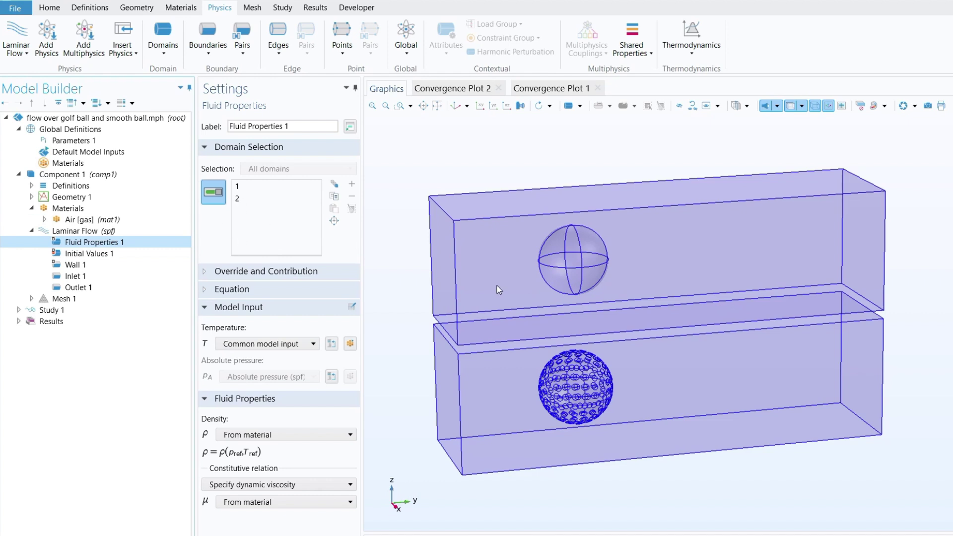
{"action": "left_click", "coordinate": [78, 256]}
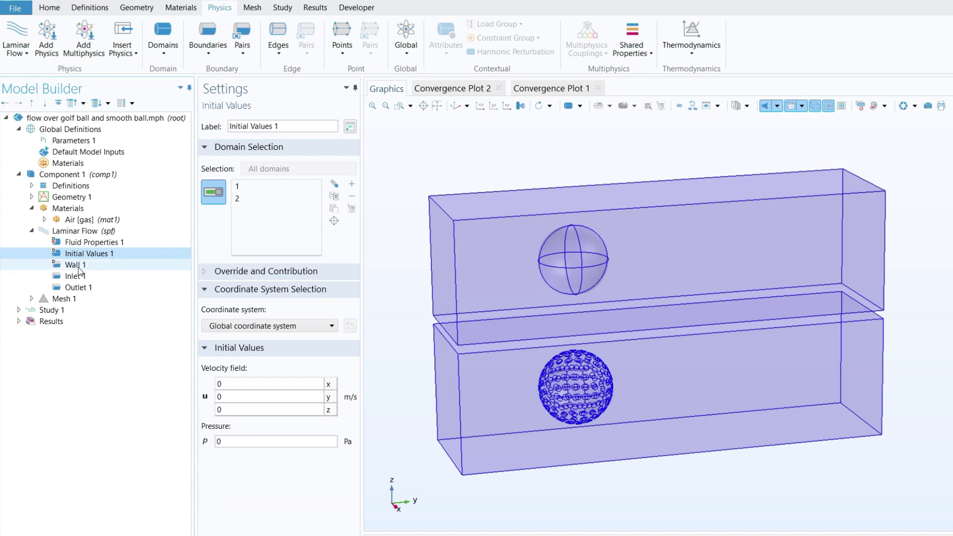
Keep the wall condition of Wall 1 at No slip
{"action": "left_click", "coordinate": [79, 266]}
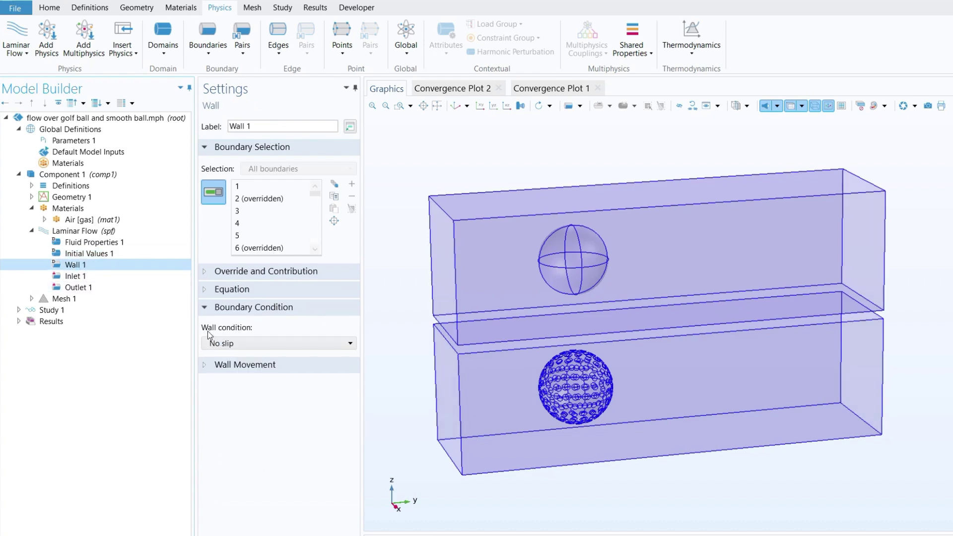
{"action": "left_click", "coordinate": [253, 346]}
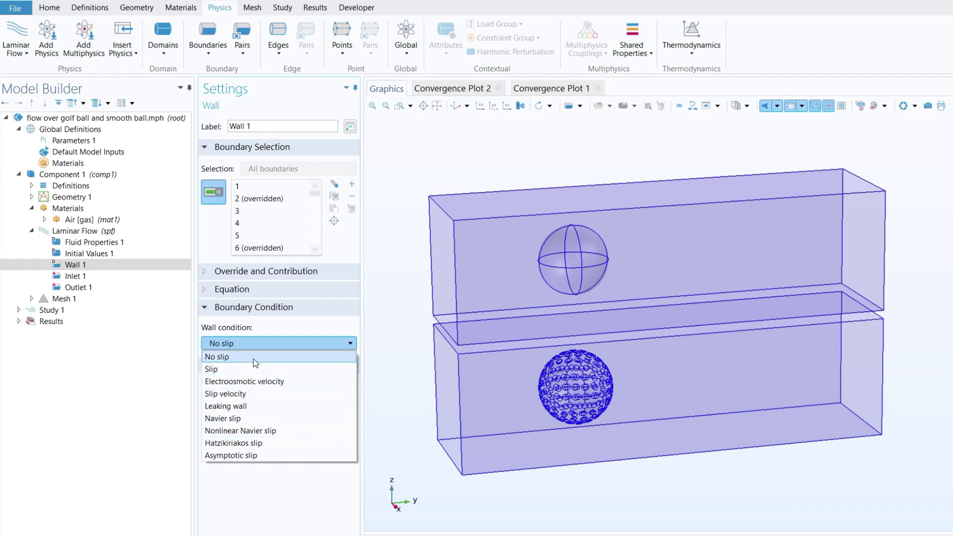
{"action": "left_click", "coordinate": [229, 358]}
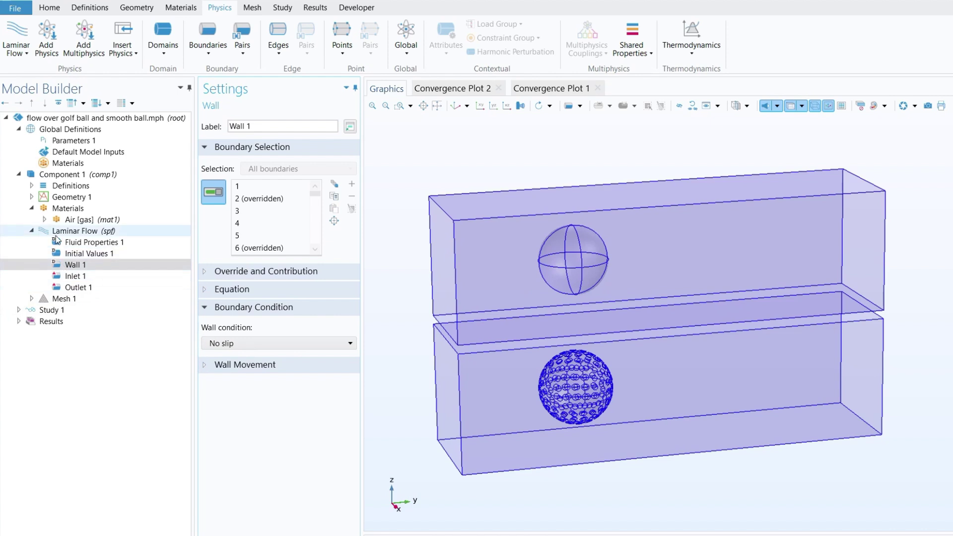
Review the boundaries assigned to Inlet 1 and its normal inflow velocity, without adding another inlet
{"action": "left_click", "coordinate": [77, 232]}
{"action": "right_click", "coordinate": [77, 232]}
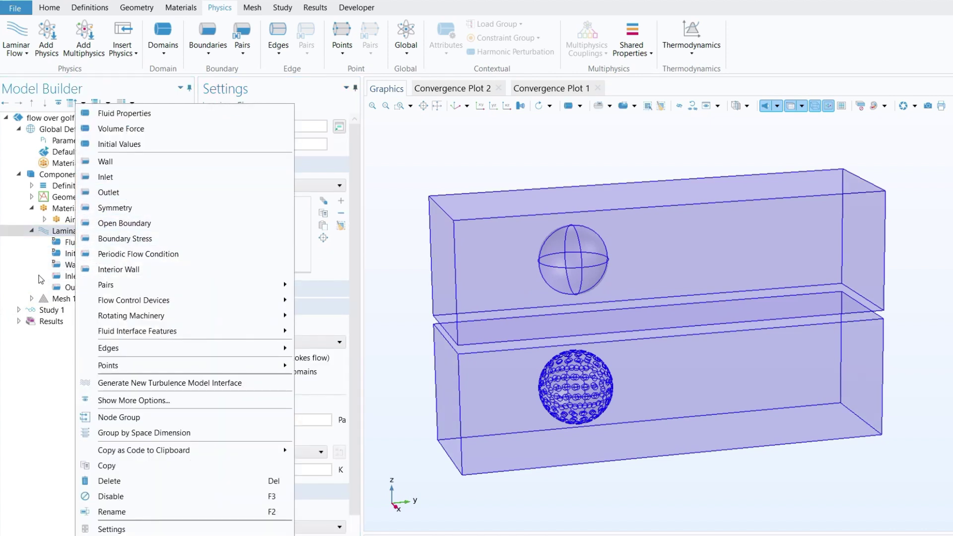
{"action": "left_click", "coordinate": [110, 180]}
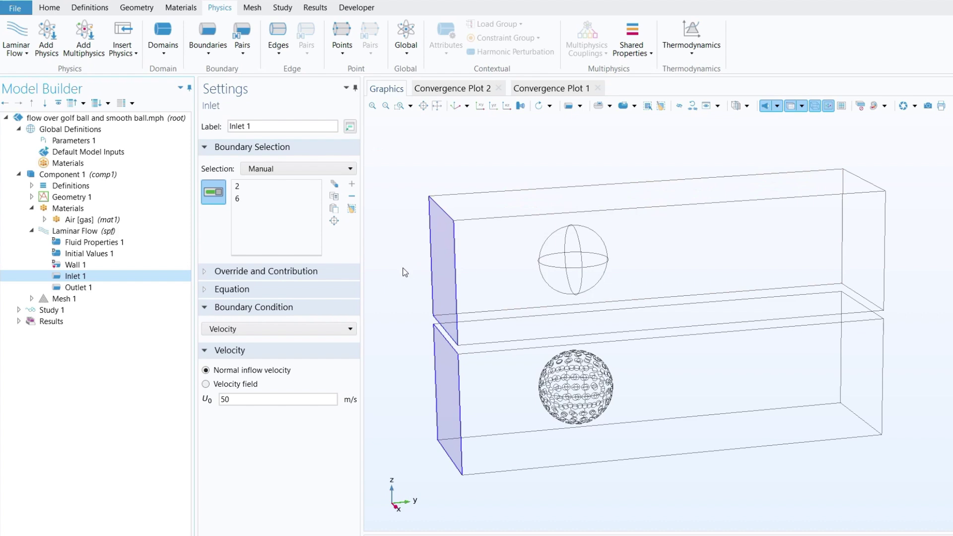
{"action": "left_click_drag", "start_coordinate": [404, 270], "coordinate": [408, 270]}
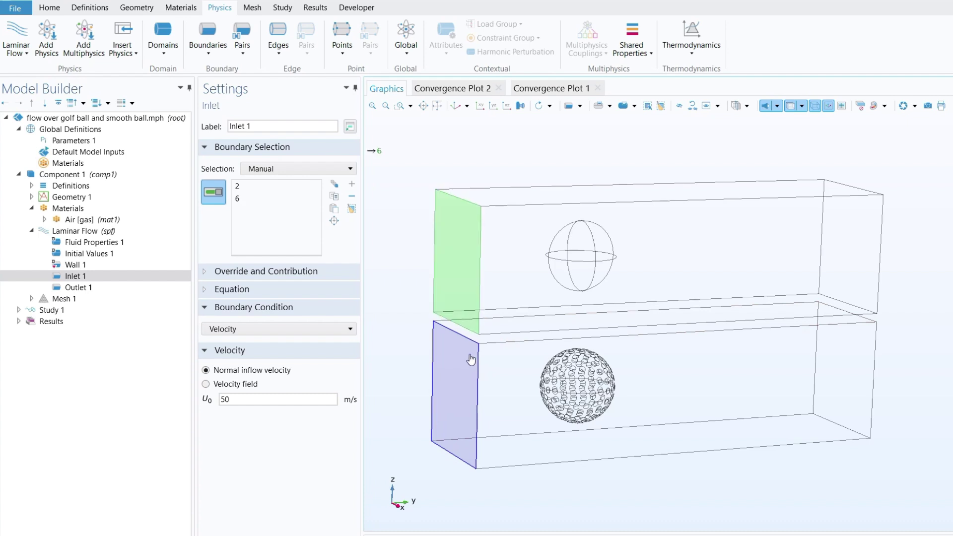
{"action": "left_click", "coordinate": [466, 404]}
{"action": "left_click", "coordinate": [465, 402]}
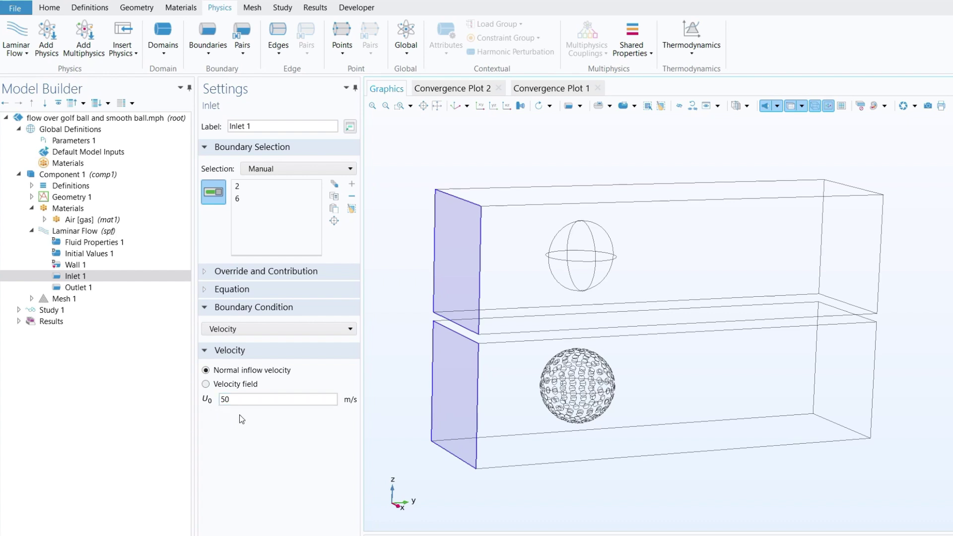
{"action": "left_click", "coordinate": [294, 403]}
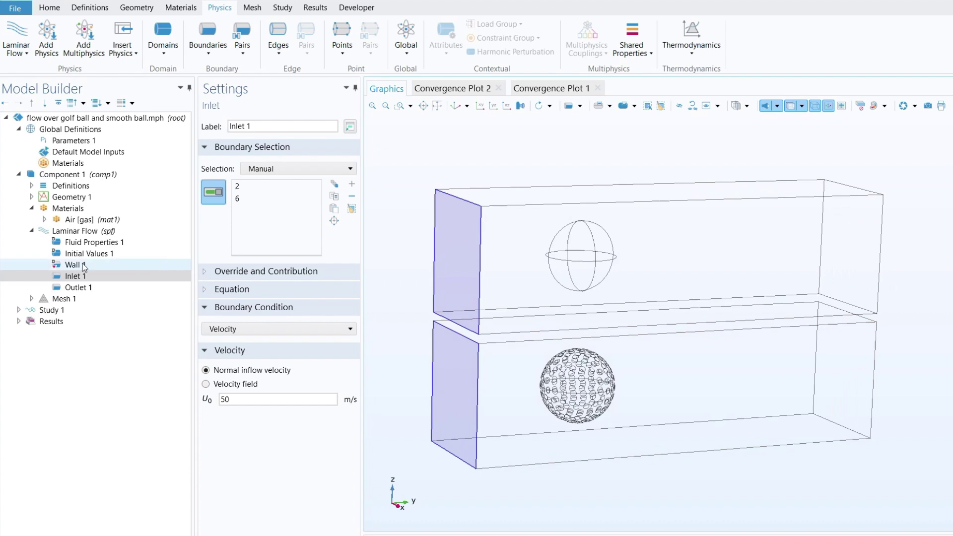
Review the boundaries assigned to Outlet 1 and keep its pressure condition at Static, without adding another outlet
{"action": "right_click", "coordinate": [68, 235]}
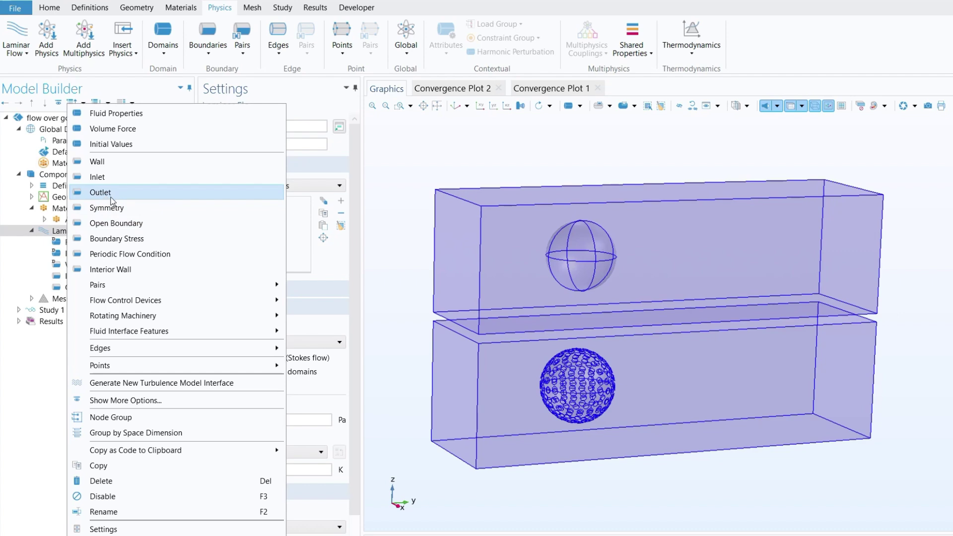
{"action": "left_click", "coordinate": [104, 193]}
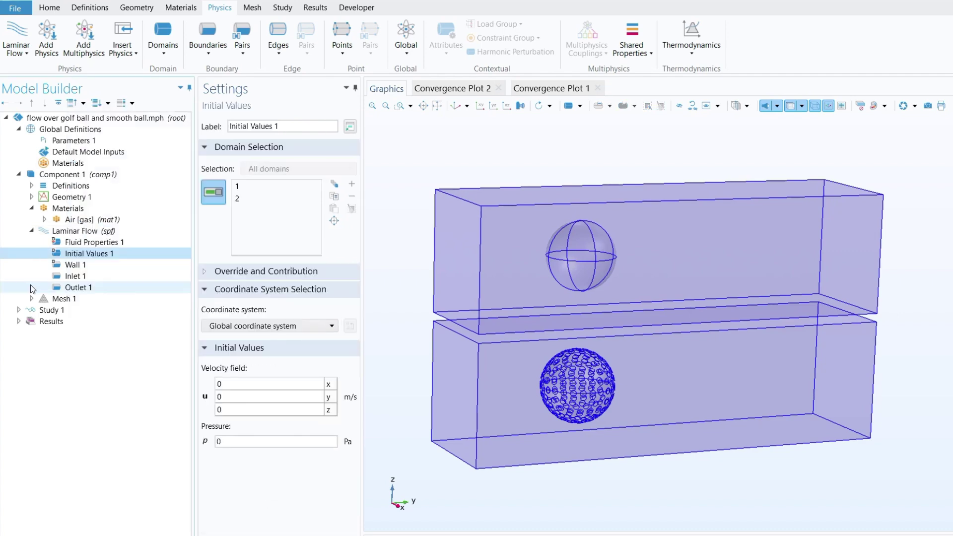
{"action": "left_click", "coordinate": [76, 289]}
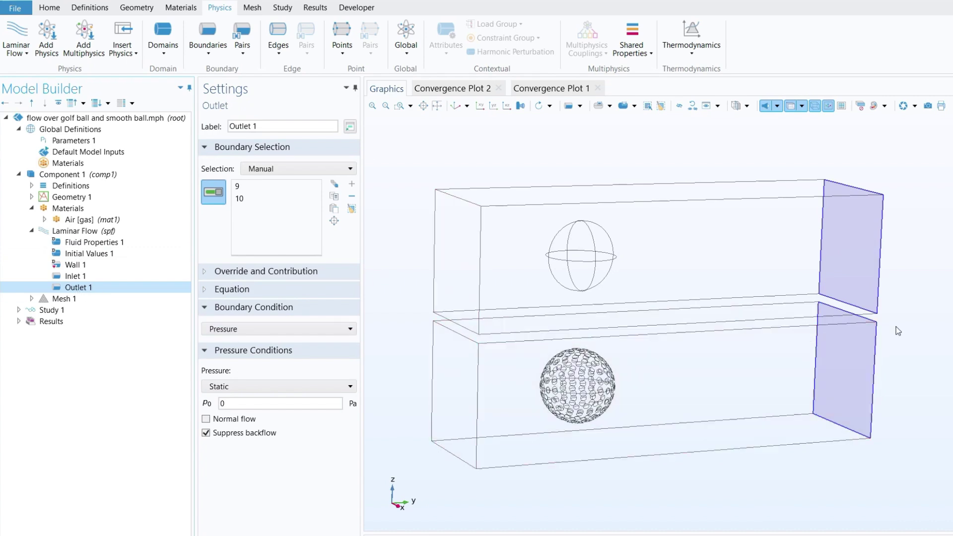
{"action": "left_click_drag", "start_coordinate": [840, 329], "coordinate": [895, 302]}
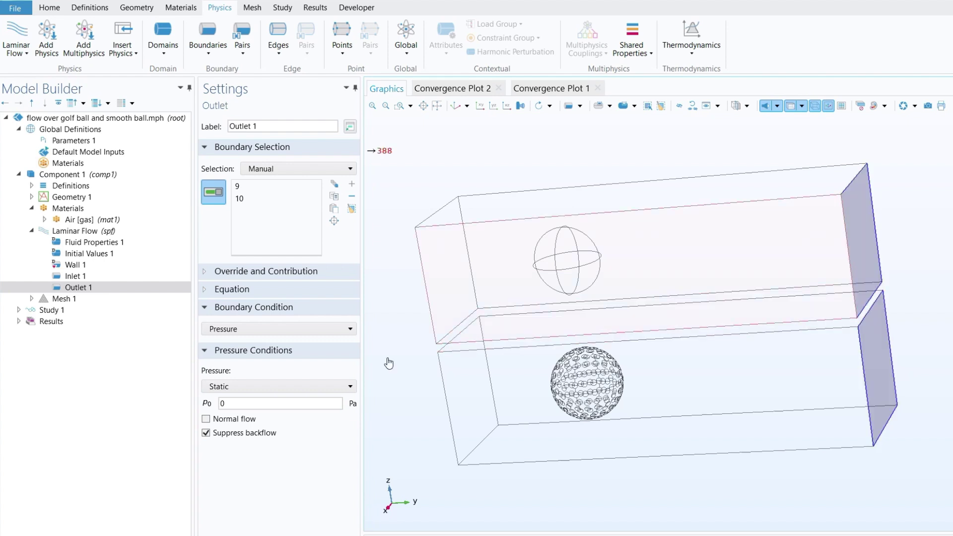
{"action": "left_click_drag", "start_coordinate": [469, 518], "coordinate": [496, 496]}
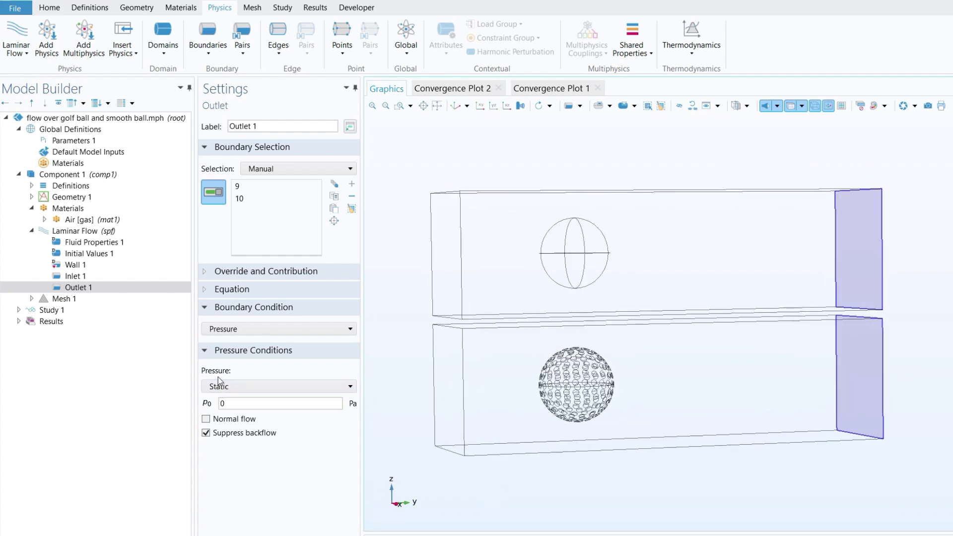
{"action": "left_click", "coordinate": [207, 387]}
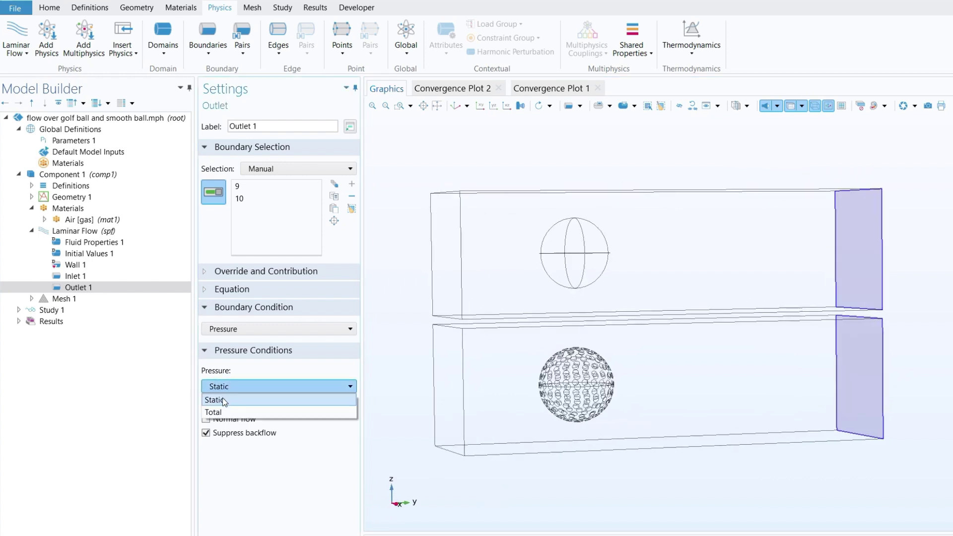
{"action": "left_click", "coordinate": [221, 396]}
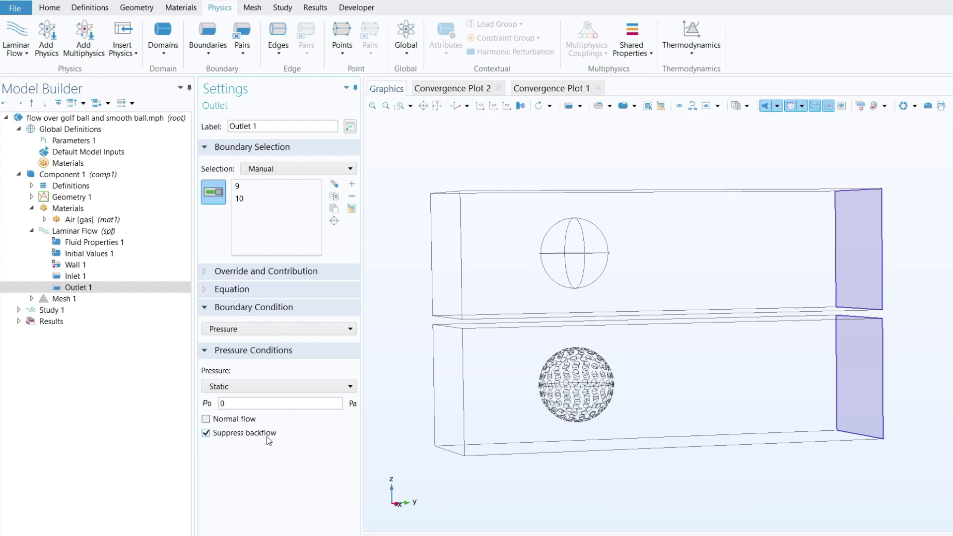
{"action": "left_click_drag", "start_coordinate": [419, 336], "coordinate": [426, 349]}
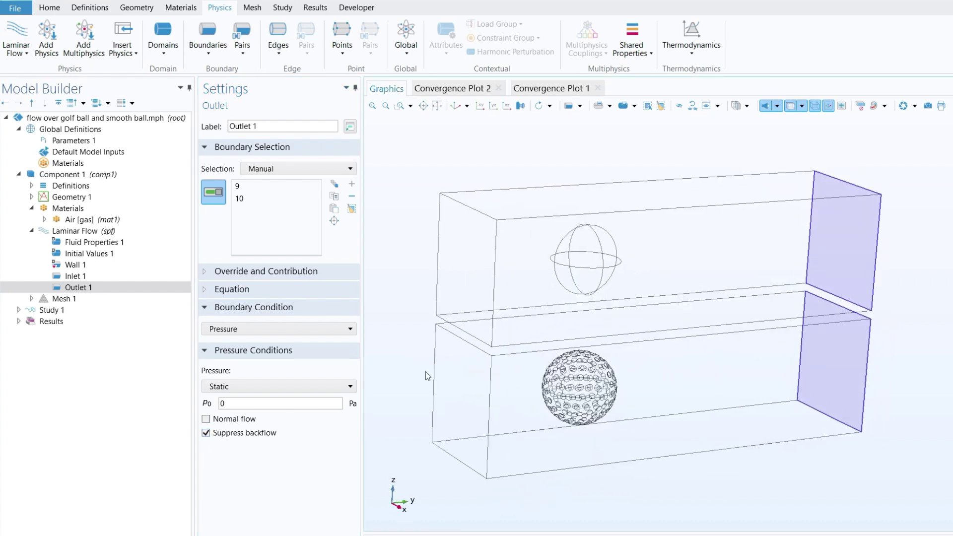
Show the mesh of Mesh 1, expand its sequence of operations and view the global Size settings
{"action": "left_click", "coordinate": [75, 276]}
{"action": "left_click", "coordinate": [77, 287]}
{"action": "left_click", "coordinate": [50, 300]}
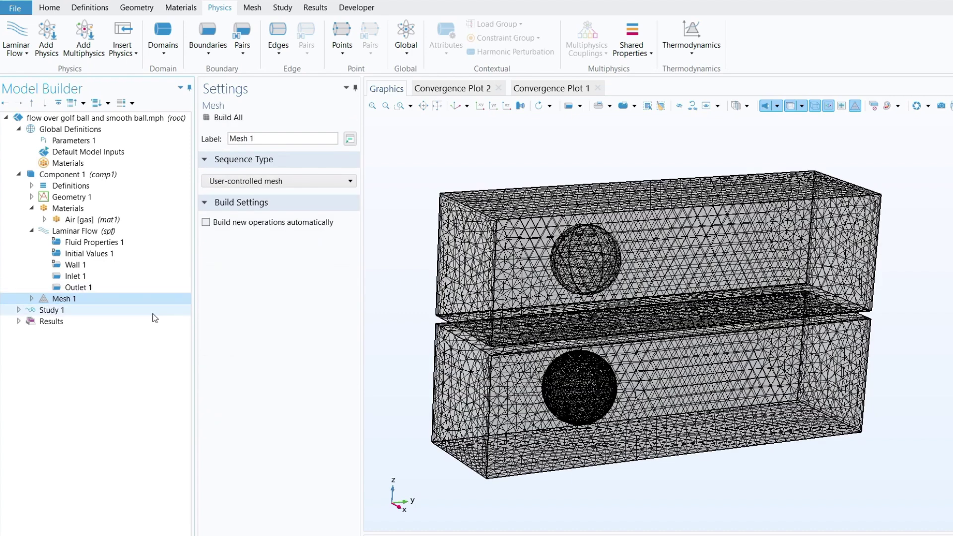
{"action": "left_click", "coordinate": [253, 9]}
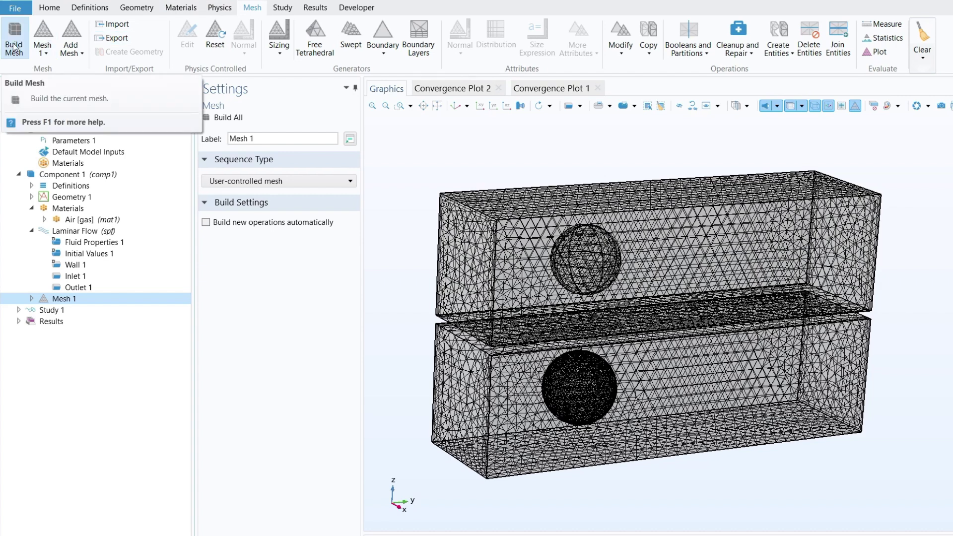
{"action": "left_click", "coordinate": [31, 298]}
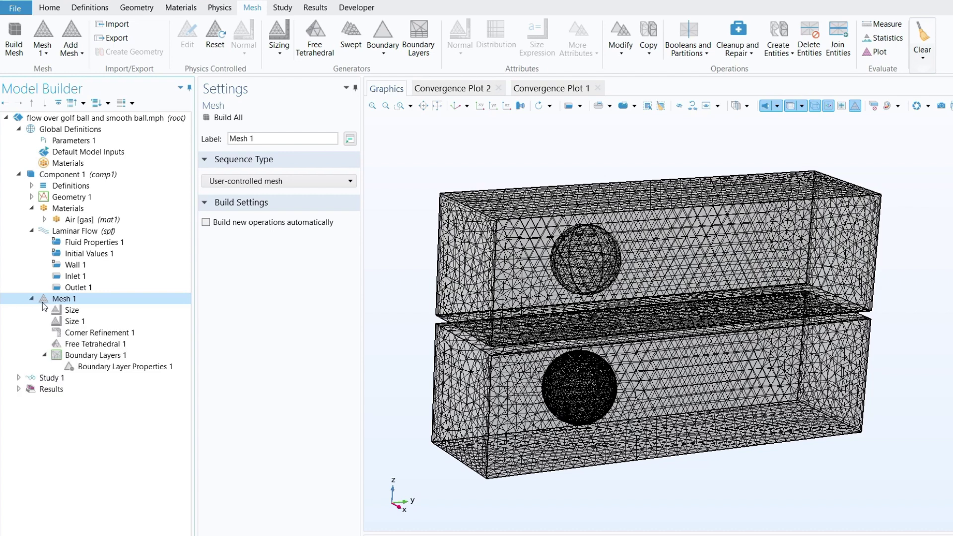
{"action": "left_click", "coordinate": [69, 310]}
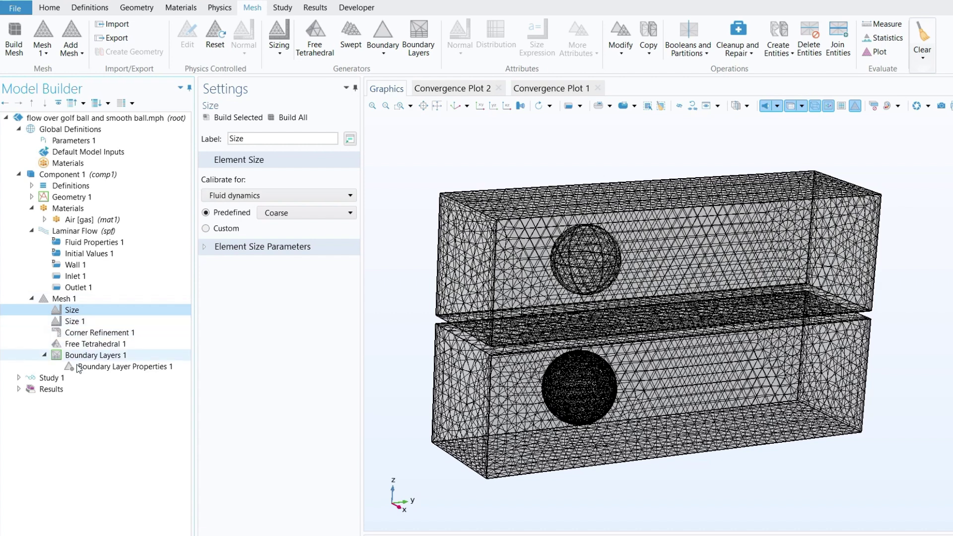
Look through the operations that can be added to Mesh 1 and match them to its existing sizing, corner refinement, tetrahedral and boundary layer nodes
{"action": "left_click", "coordinate": [60, 298]}
{"action": "right_click", "coordinate": [60, 298]}
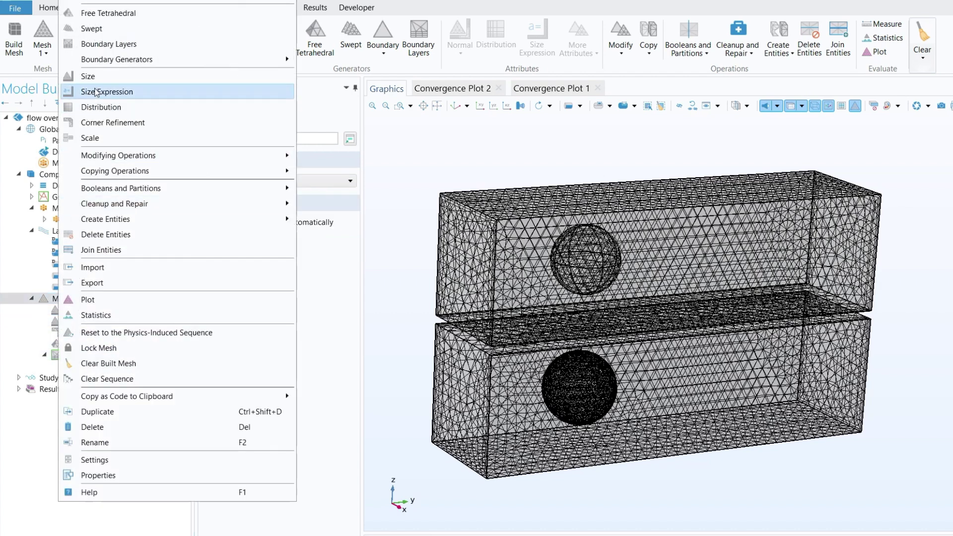
{"action": "left_click", "coordinate": [113, 122]}
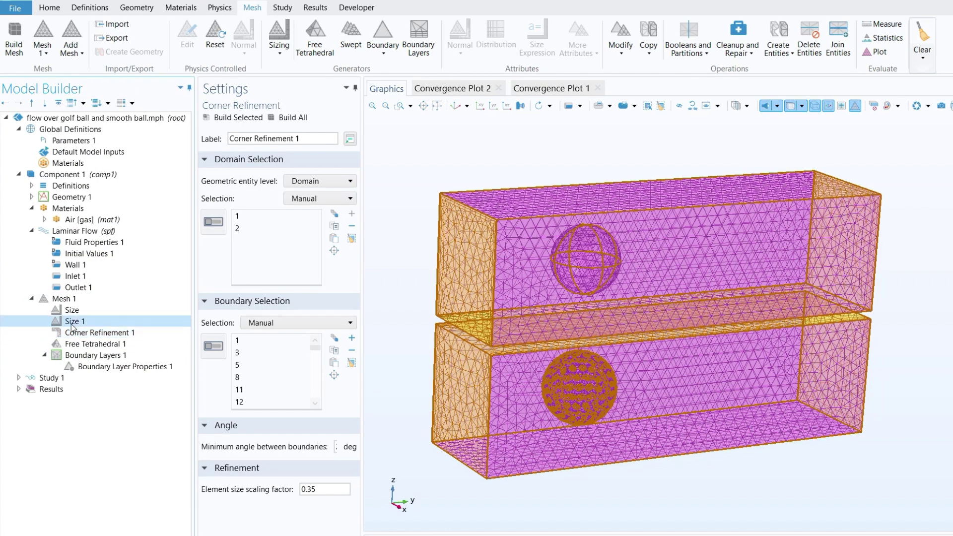
{"action": "left_click", "coordinate": [72, 322]}
{"action": "left_click", "coordinate": [57, 300]}
{"action": "right_click", "coordinate": [57, 300]}
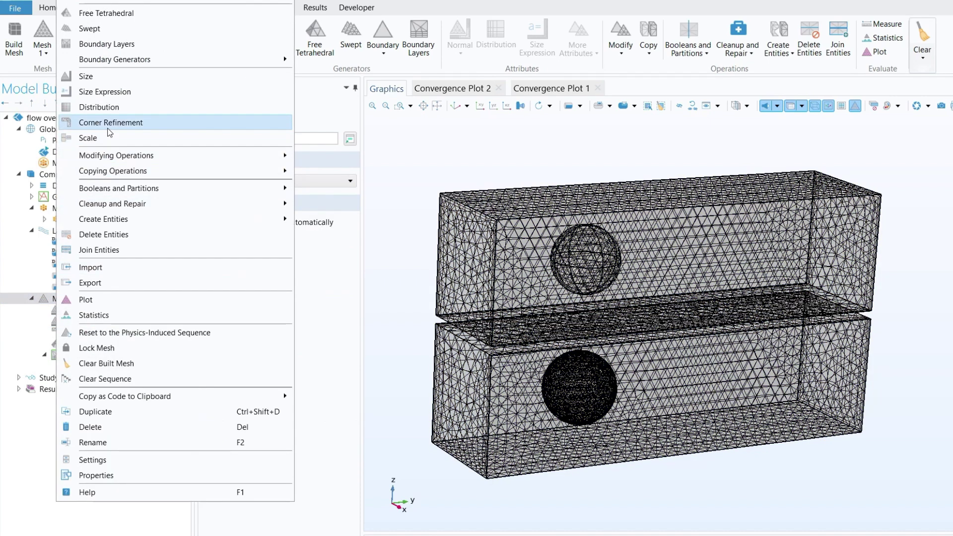
{"action": "left_click", "coordinate": [45, 321]}
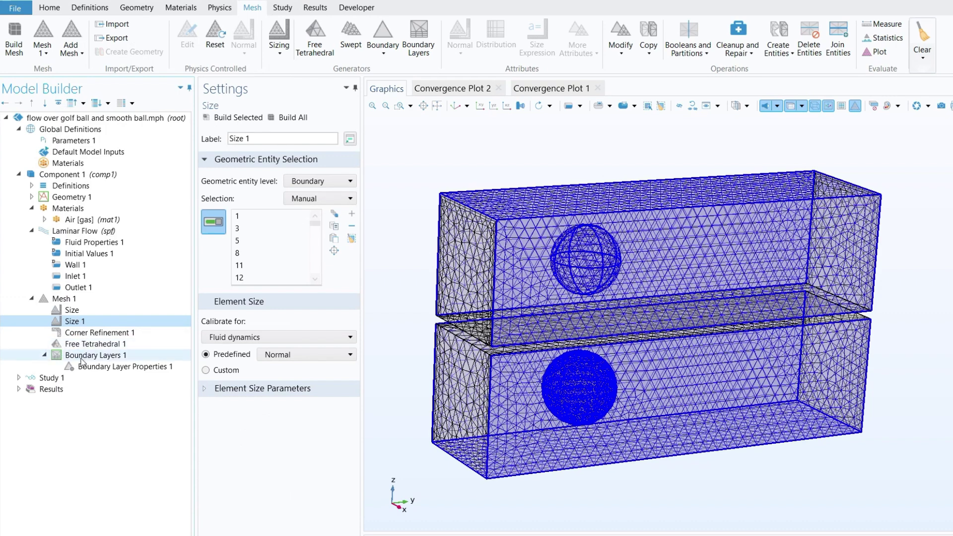
{"action": "left_click", "coordinate": [82, 356]}
{"action": "right_click", "coordinate": [60, 299]}
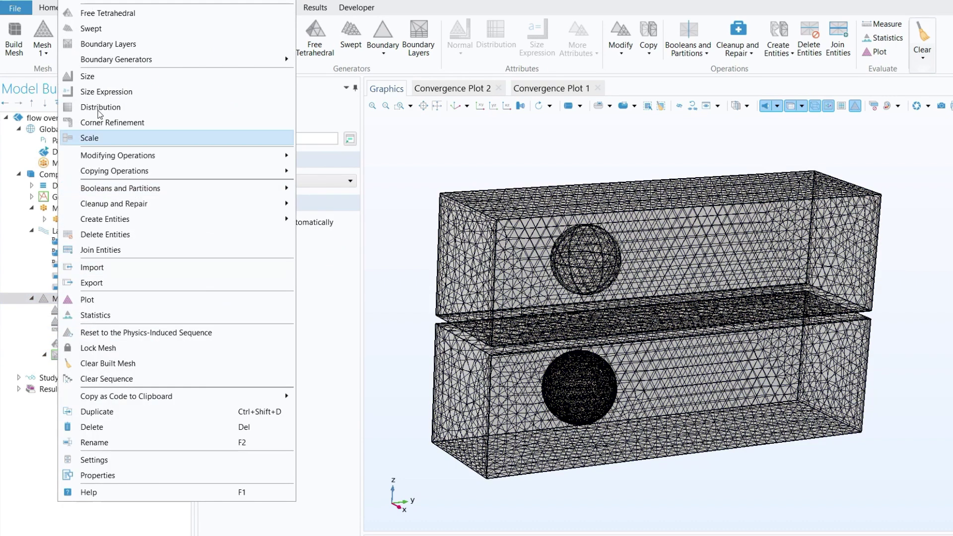
{"action": "left_click", "coordinate": [23, 344]}
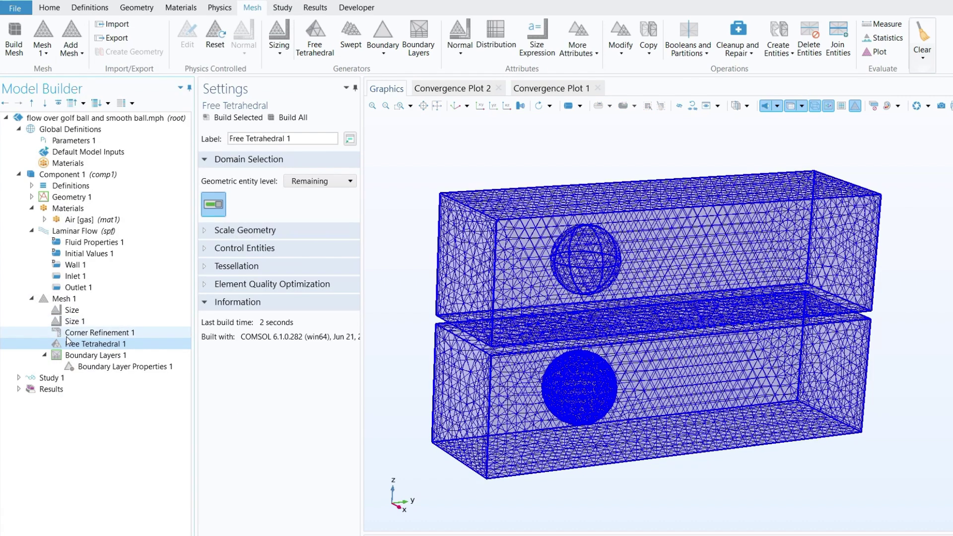
Check the predefined element size options, keeping the global Size at Coarse and the boundary Size 1 at Normal
{"action": "left_click", "coordinate": [74, 311]}
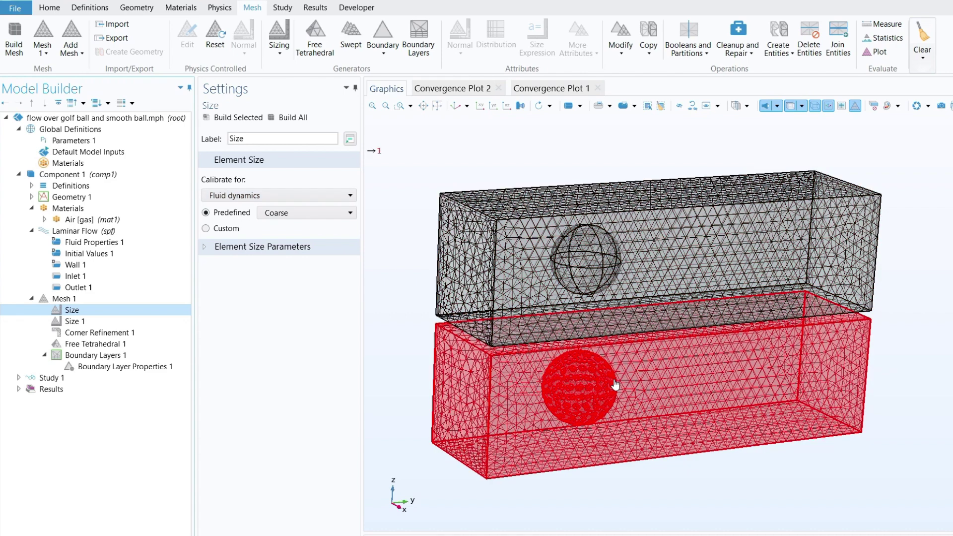
{"action": "left_click", "coordinate": [291, 217]}
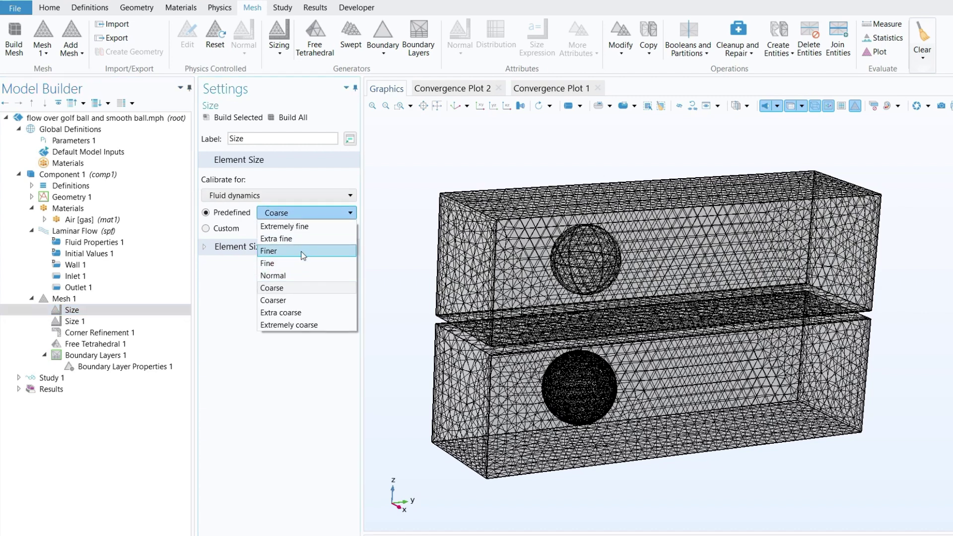
{"action": "left_click", "coordinate": [231, 304]}
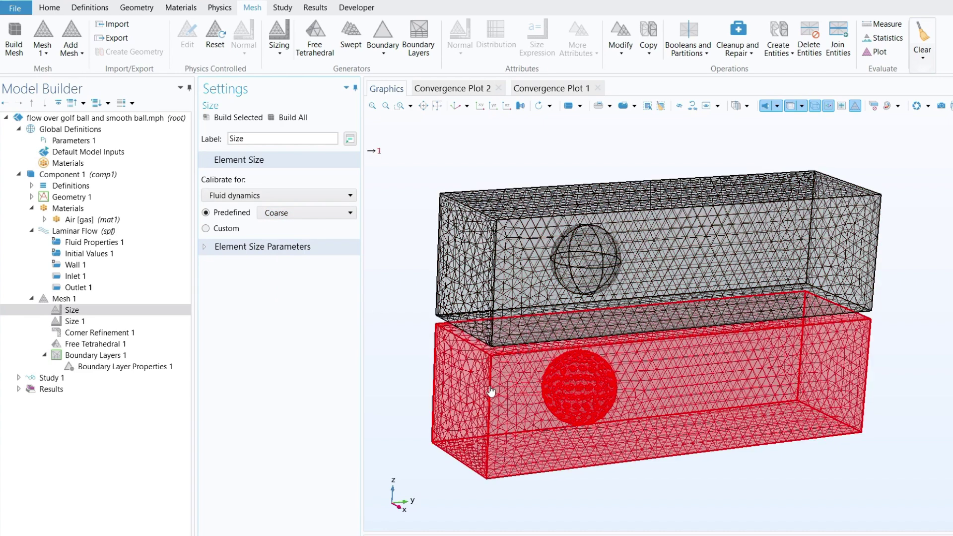
{"action": "left_click", "coordinate": [83, 324]}
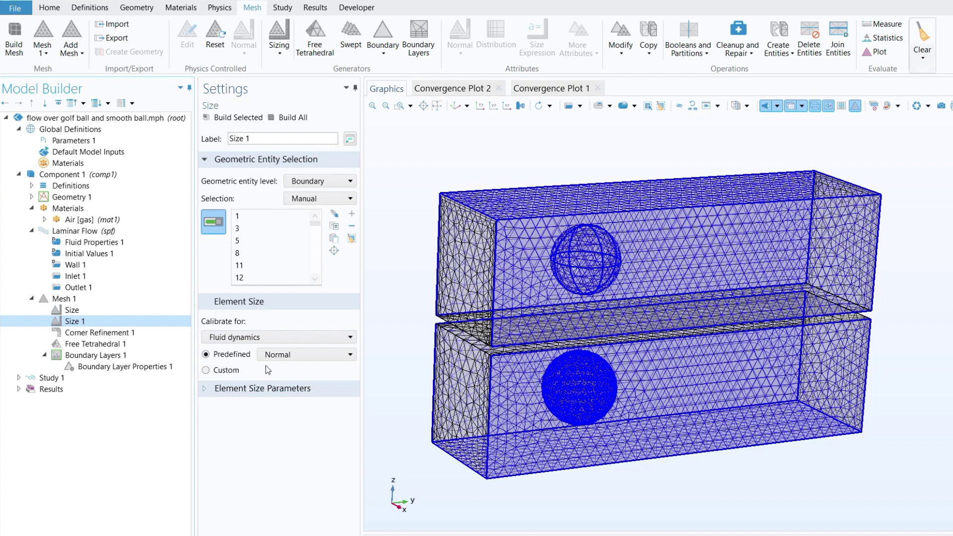
{"action": "left_click", "coordinate": [293, 360]}
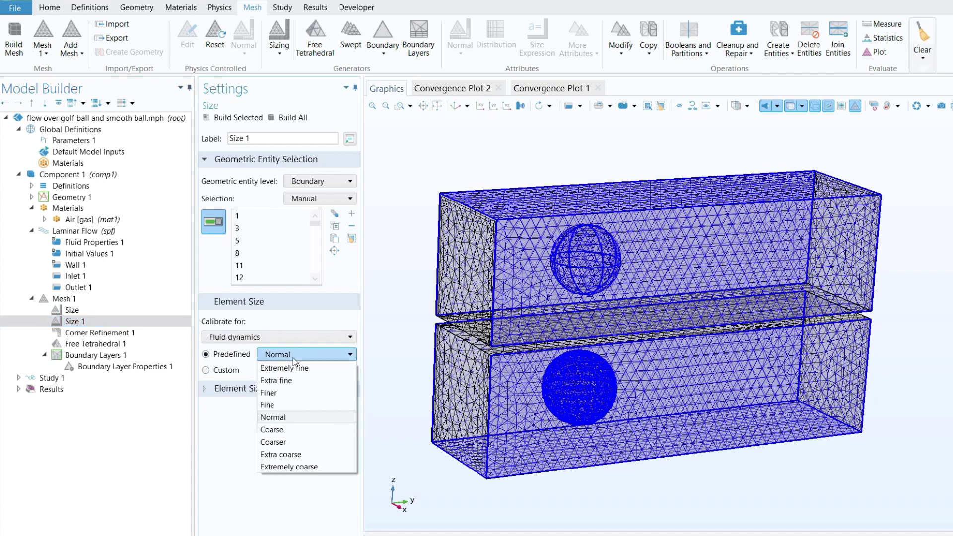
{"action": "left_click", "coordinate": [289, 360]}
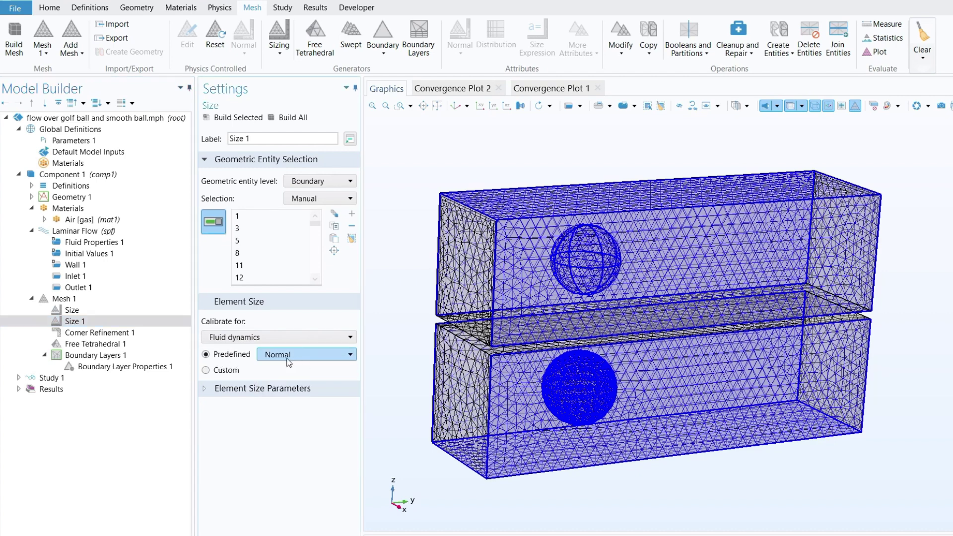
Examine the selections, minimum angle between boundaries and element size scaling factor of Corner Refinement 1
{"action": "left_click", "coordinate": [101, 333]}
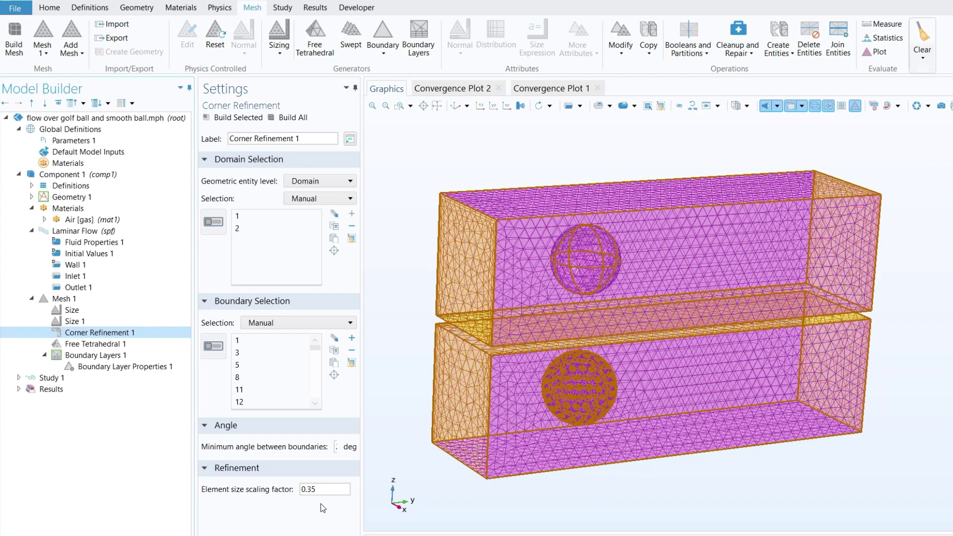
{"action": "left_click_drag", "start_coordinate": [365, 444], "coordinate": [425, 437]}
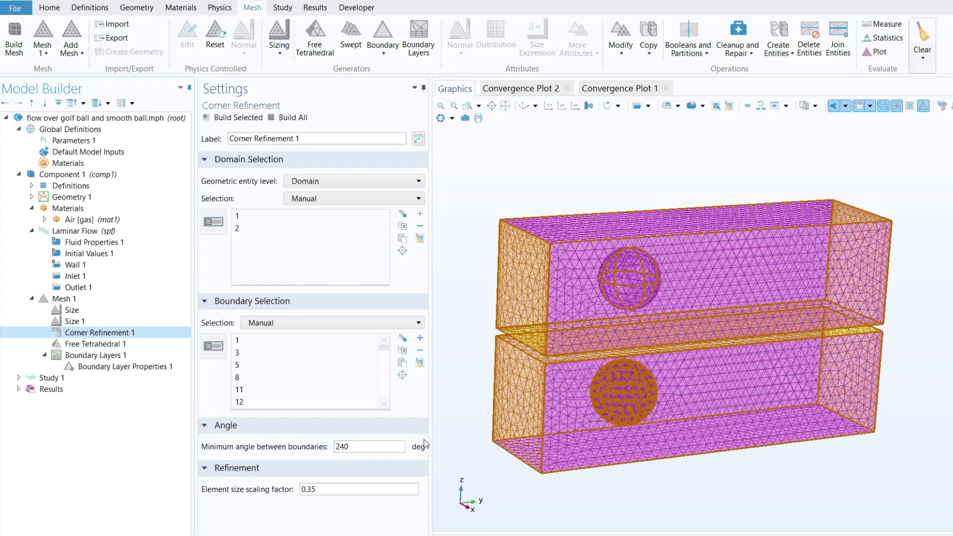
{"action": "left_click_drag", "start_coordinate": [426, 432], "coordinate": [378, 431]}
Review Free Tetrahedral 1, the domains of Boundary Layers 1 and the layer properties, and return to the Mesh 1 overview
{"action": "left_click", "coordinate": [101, 345]}
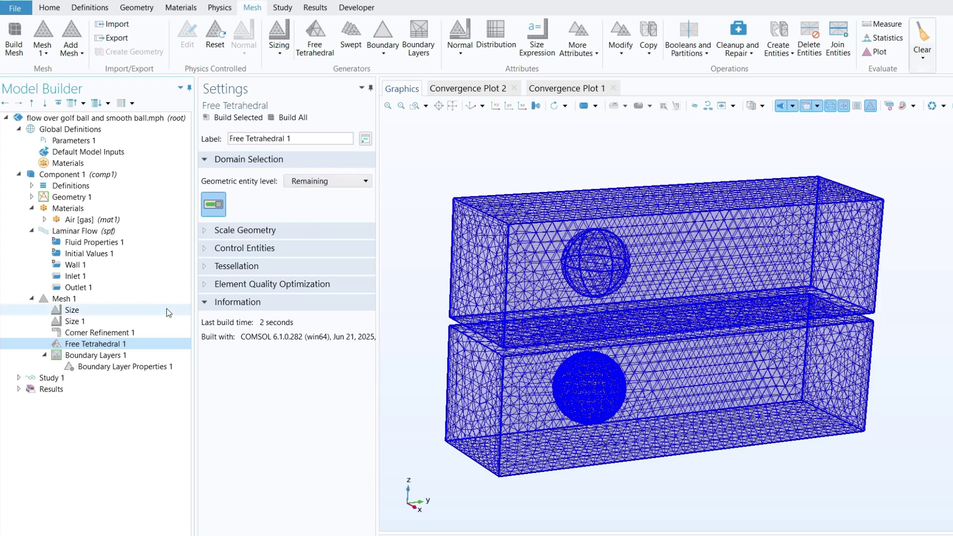
{"action": "left_click", "coordinate": [88, 356]}
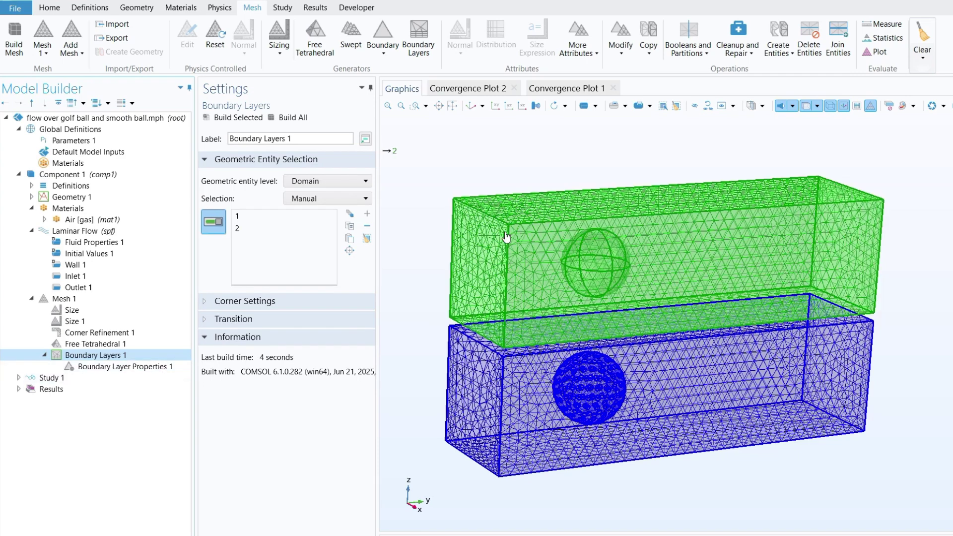
{"action": "left_click", "coordinate": [130, 366]}
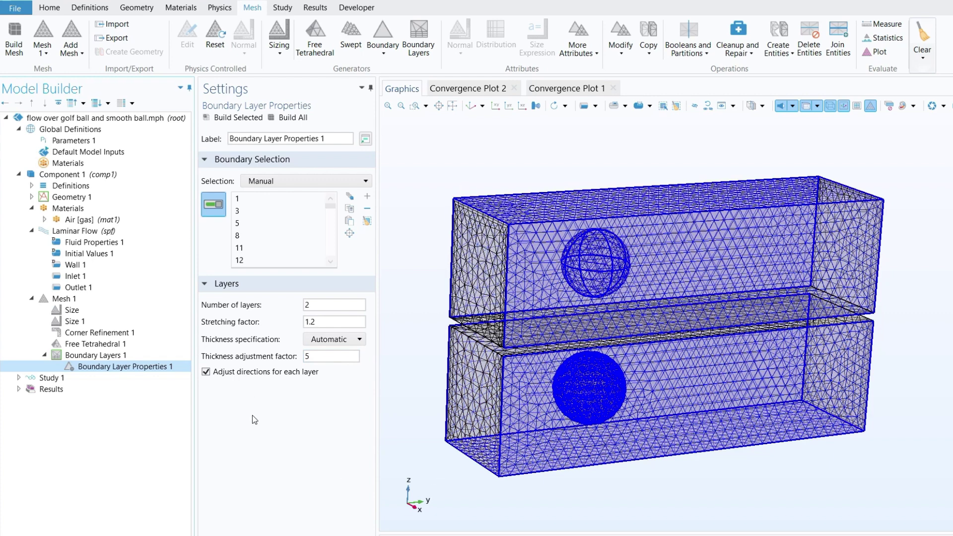
{"action": "left_click", "coordinate": [66, 299]}
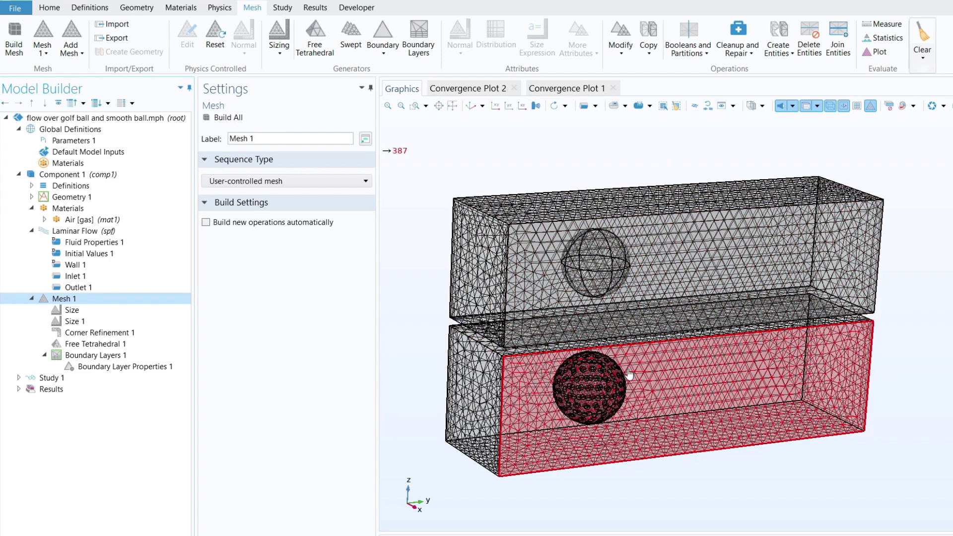
Compare the Mesh 1 view with transparency off and on to see the mesh on the outer faces and the balls
{"action": "left_click", "coordinate": [811, 108]}
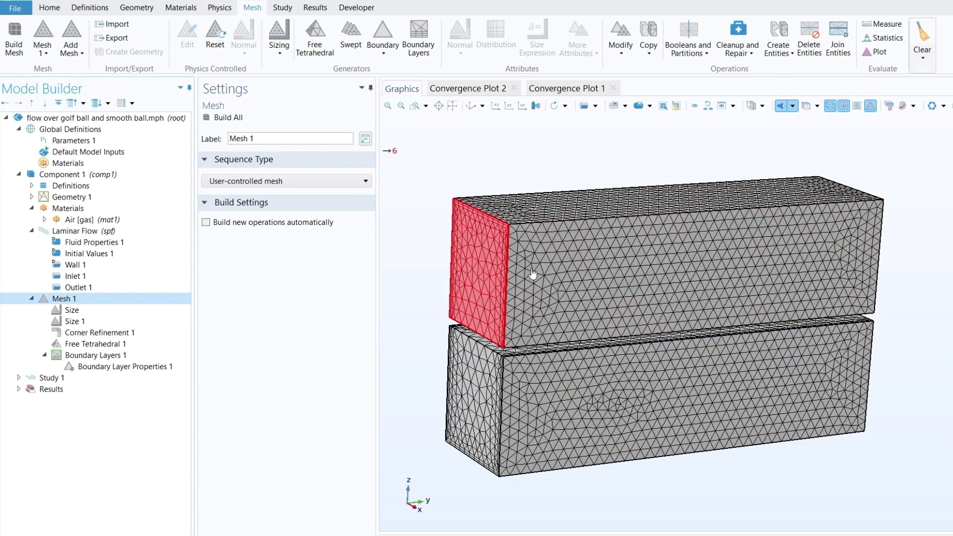
{"action": "left_click", "coordinate": [808, 107]}
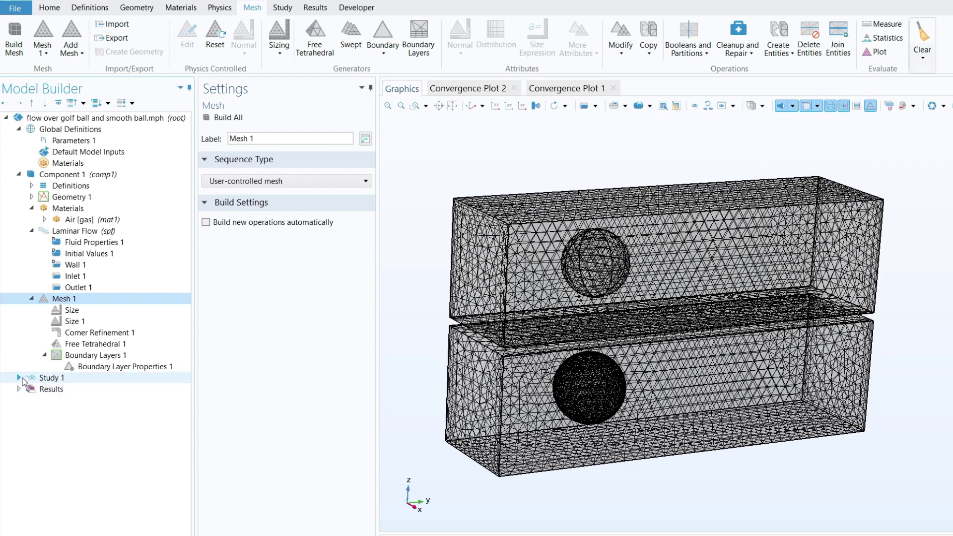
Check the study types that can be added, and open the settings of Study 1's Stationary step
{"action": "left_click", "coordinate": [279, 8]}
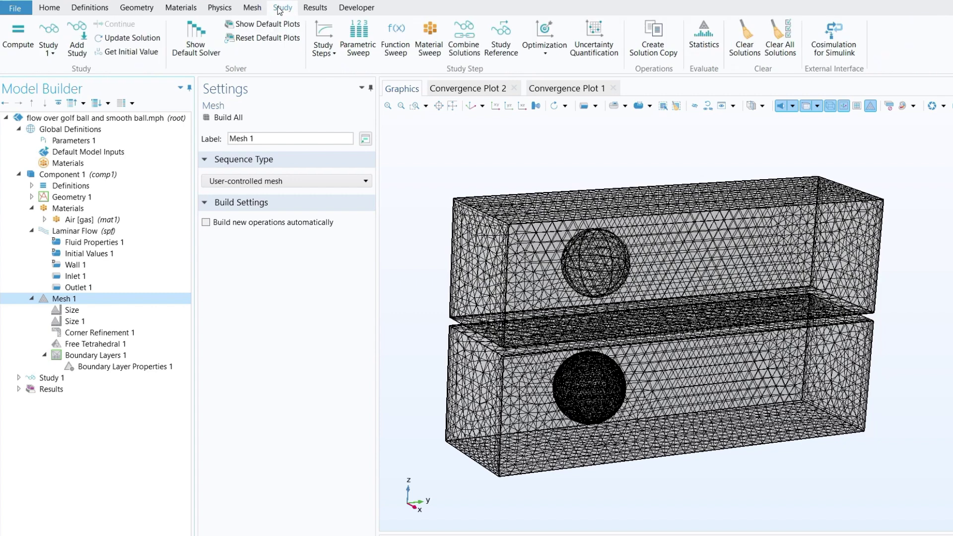
{"action": "left_click", "coordinate": [77, 49]}
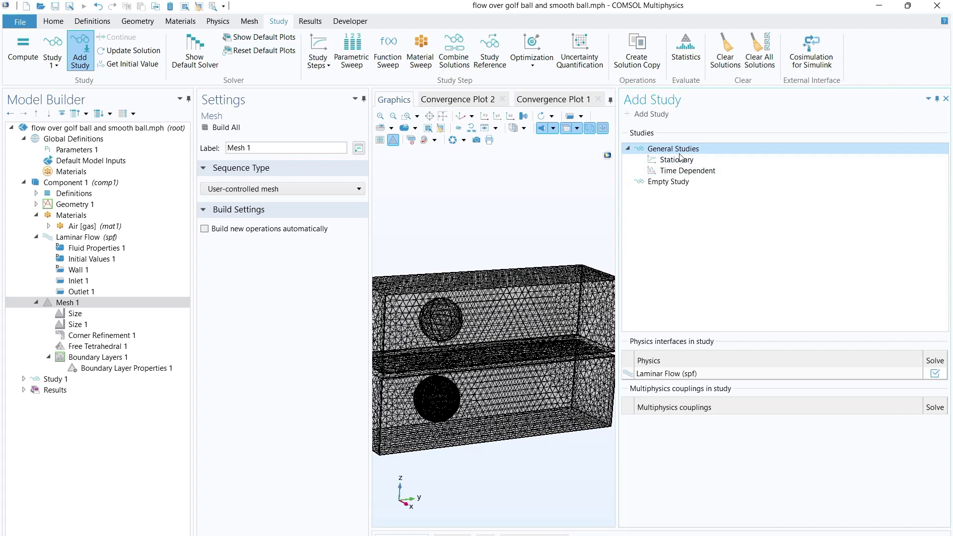
{"action": "left_click", "coordinate": [946, 100]}
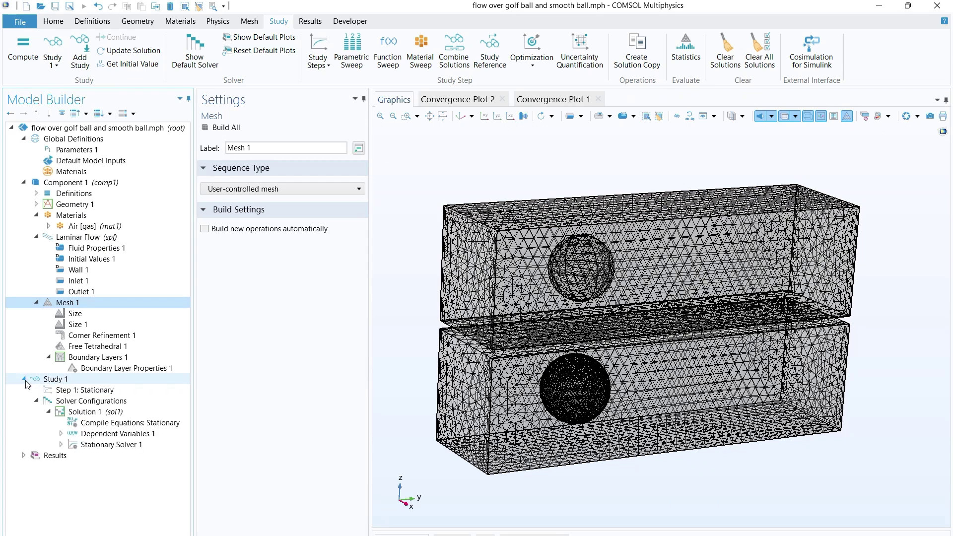
{"action": "left_click", "coordinate": [83, 392]}
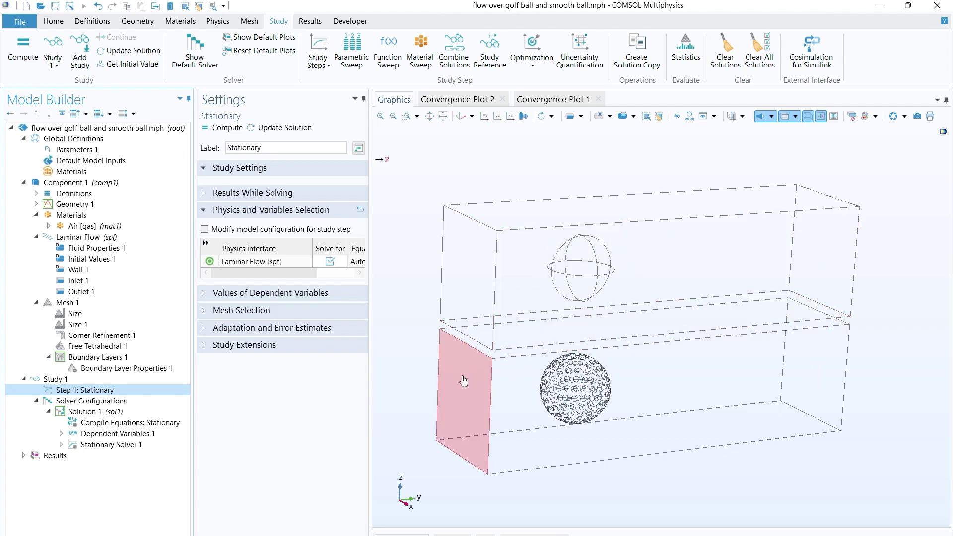
Expand the Results and view the Velocity and Pressure (spf) plots, finishing on the Velocity plot group
{"action": "left_click", "coordinate": [23, 456]}
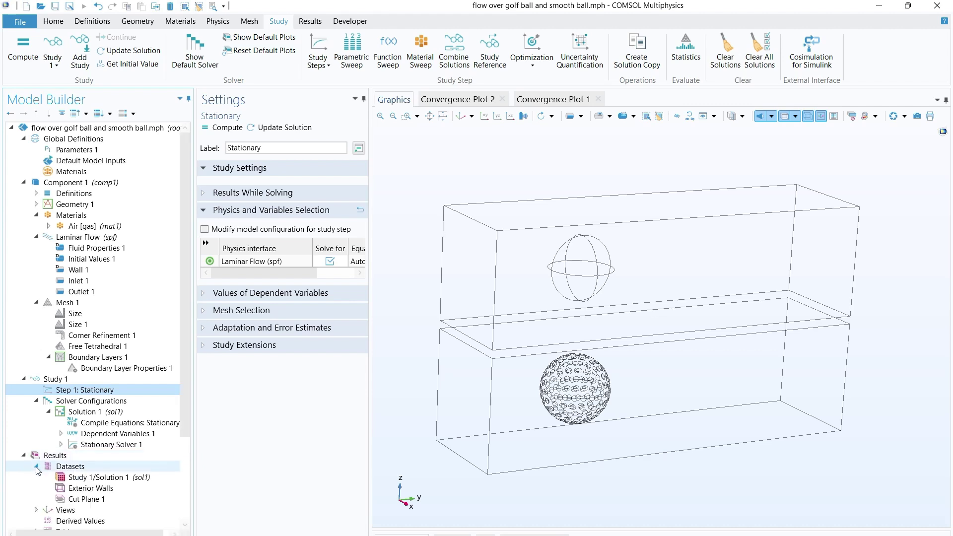
{"action": "left_click", "coordinate": [37, 467]}
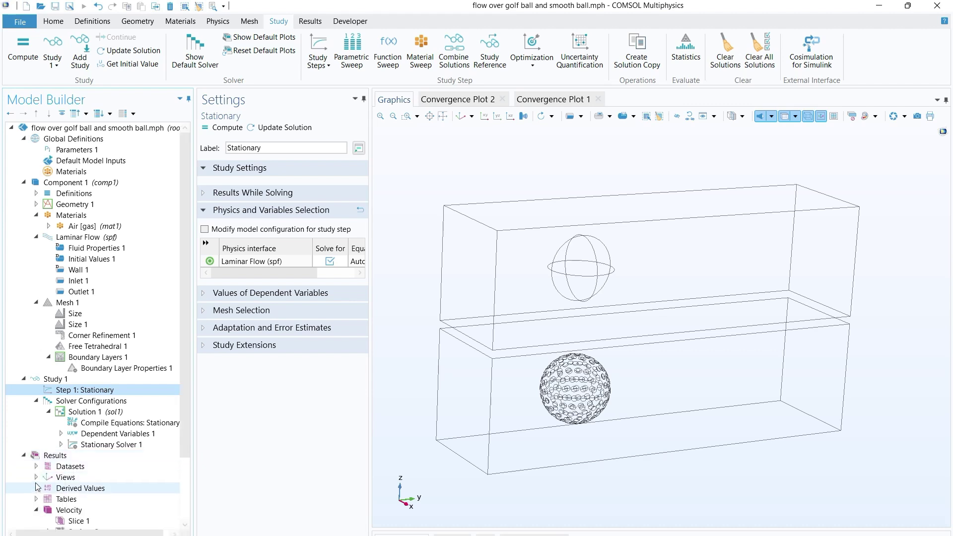
{"action": "scroll", "coordinate": [77, 485], "scroll_direction": "down", "scroll_amount": 1}
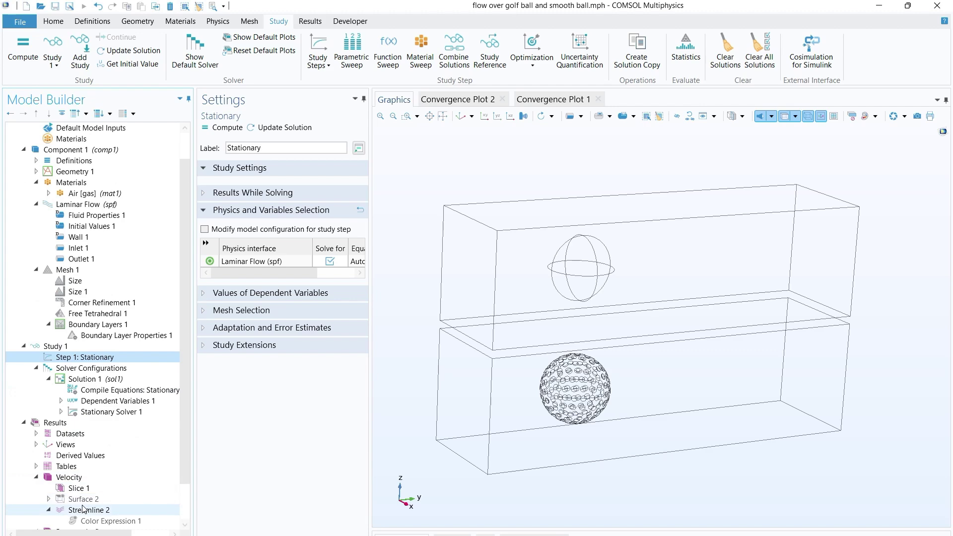
{"action": "left_click", "coordinate": [88, 478]}
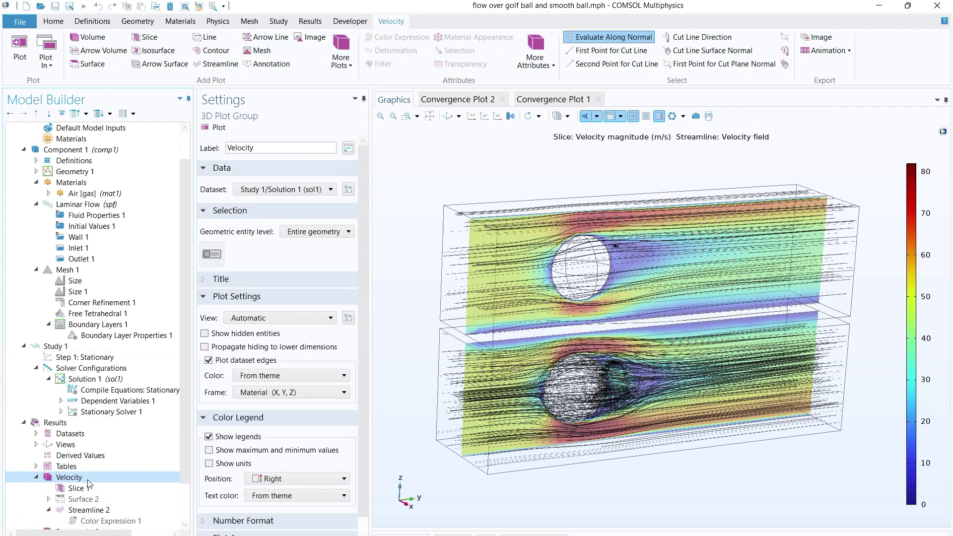
{"action": "scroll", "coordinate": [97, 501], "scroll_direction": "down", "scroll_amount": 1}
{"action": "left_click", "coordinate": [98, 505]}
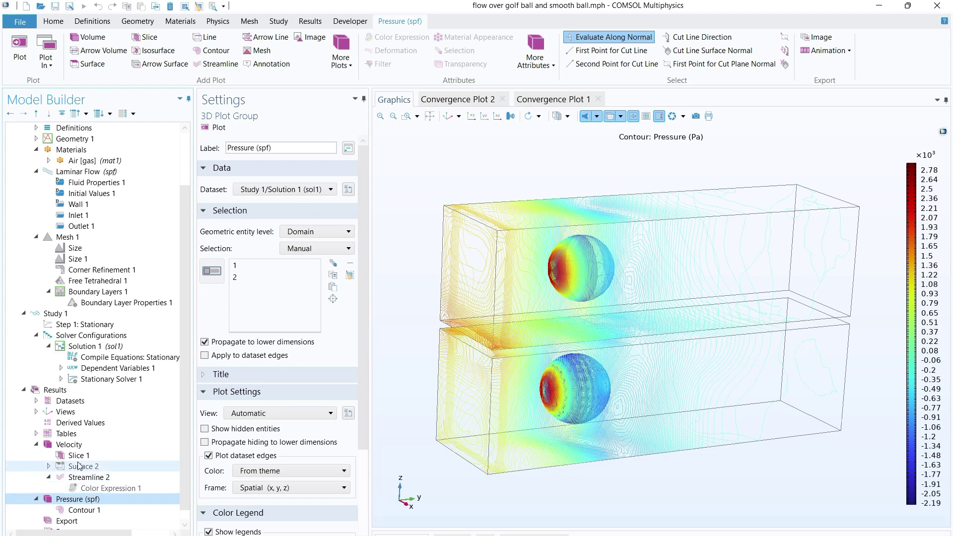
{"action": "left_click", "coordinate": [75, 446]}
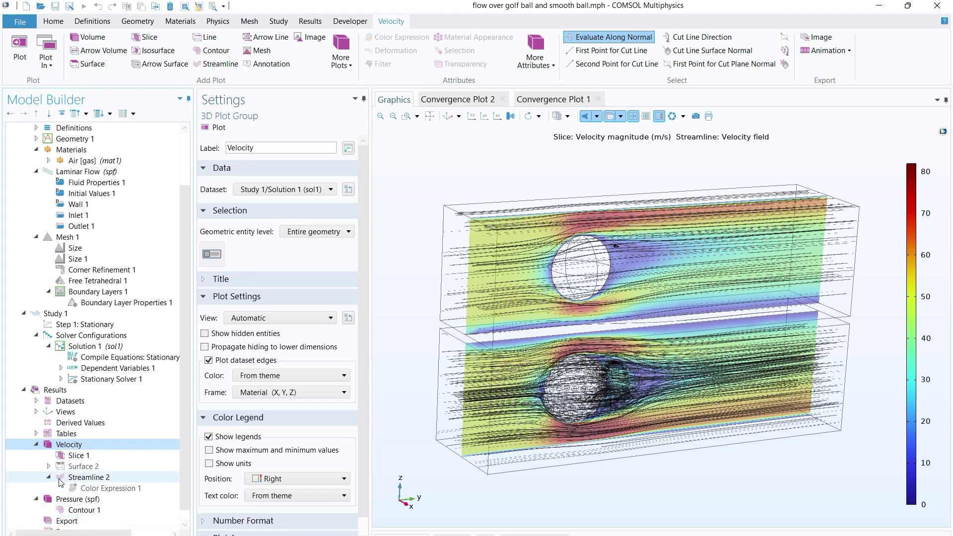
Look through the plot groups that can be added to Results and the plot types available for the Velocity group
{"action": "left_click", "coordinate": [55, 390]}
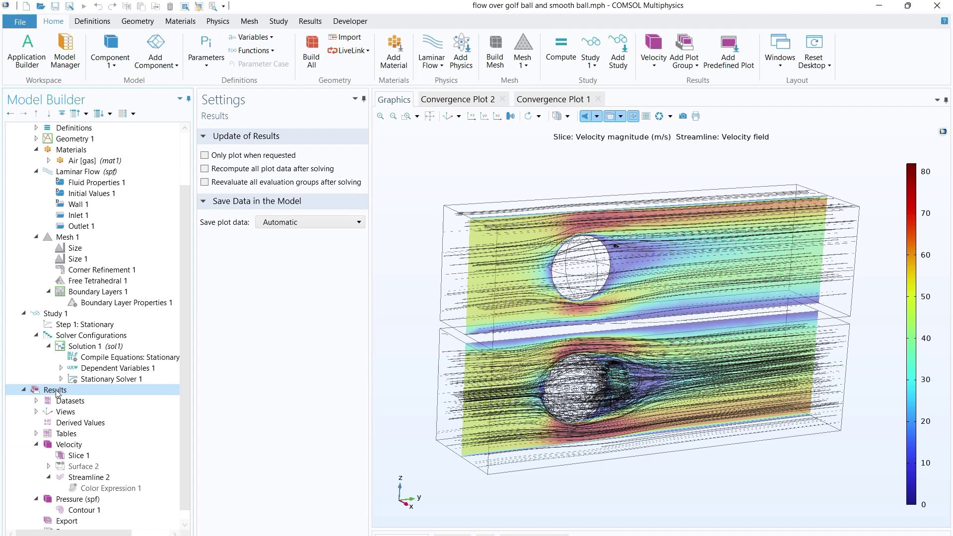
{"action": "right_click", "coordinate": [58, 393]}
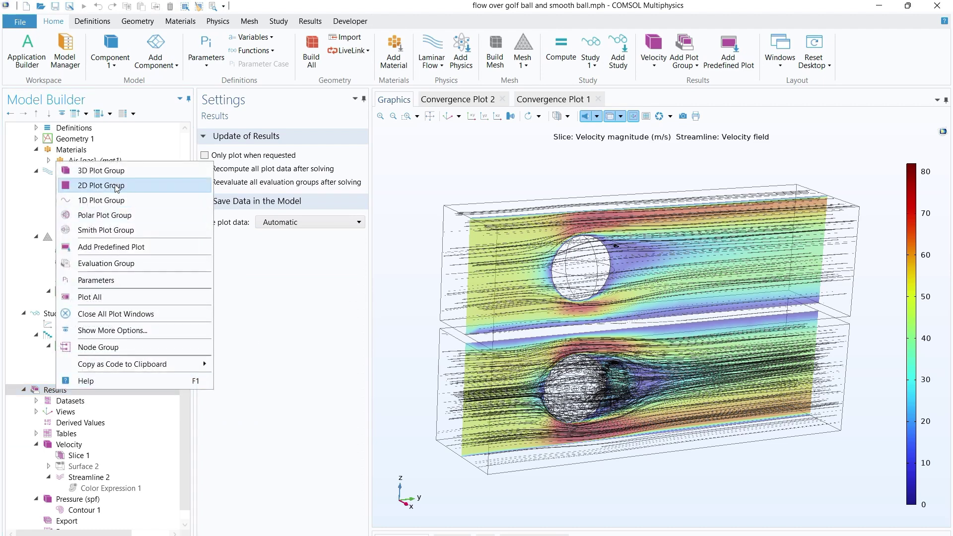
{"action": "left_click", "coordinate": [311, 23]}
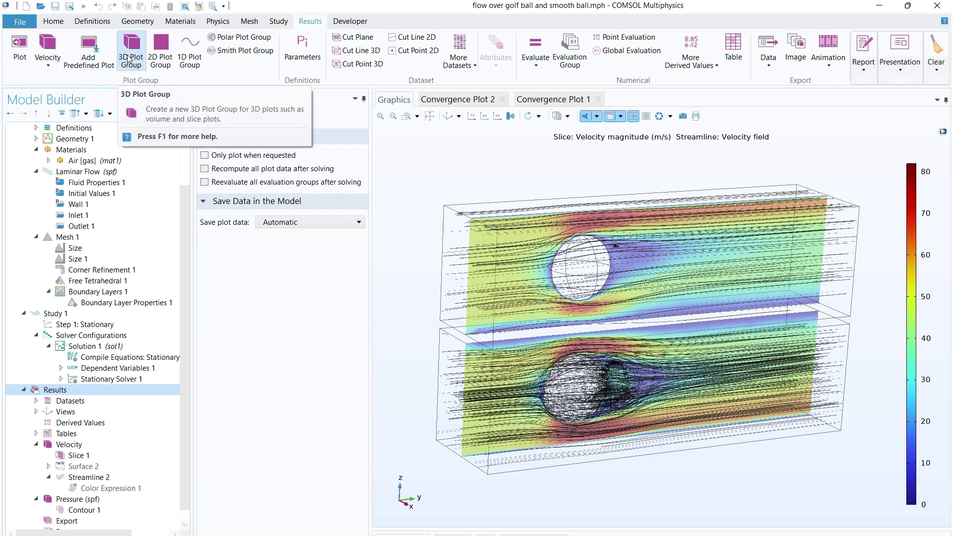
{"action": "left_click", "coordinate": [66, 446]}
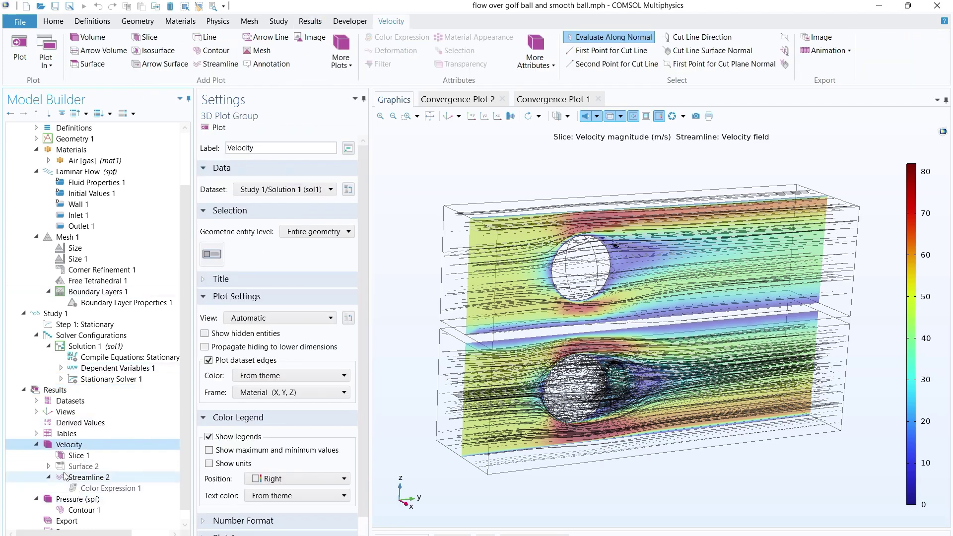
{"action": "right_click", "coordinate": [72, 448]}
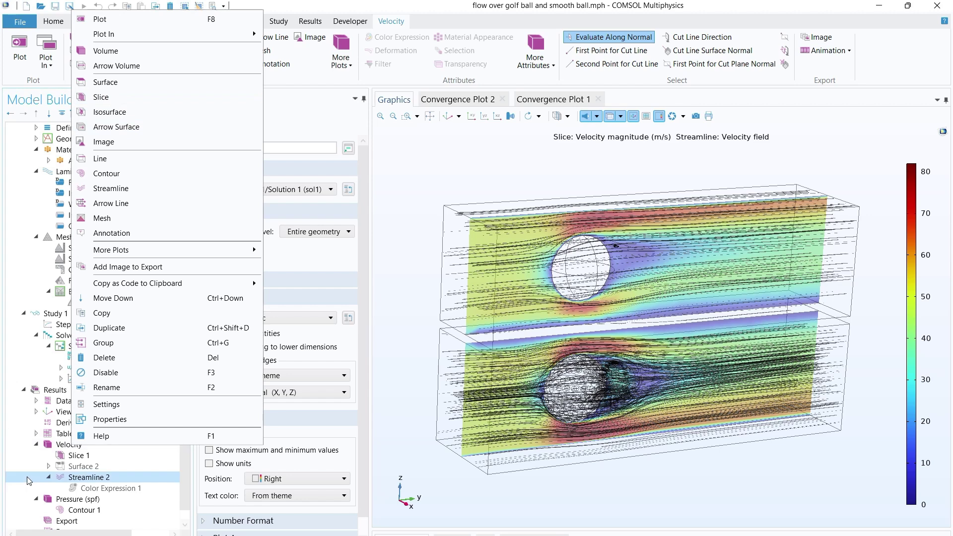
{"action": "key", "text": "Escape"}
Examine Slice 1's expression, locate spf.U among the Laminar Flow velocity and pressure variables, and review the available units
{"action": "left_click", "coordinate": [76, 456]}
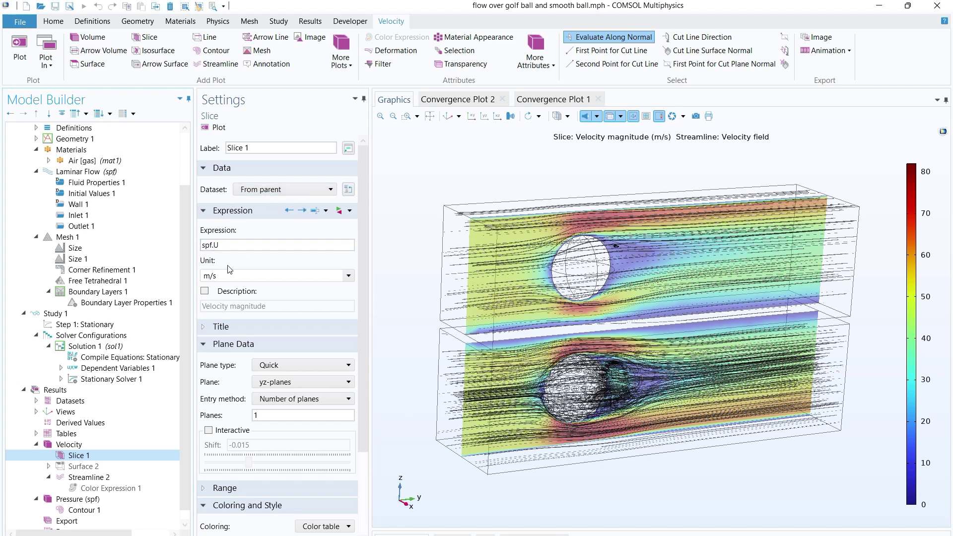
{"action": "left_click", "coordinate": [348, 211]}
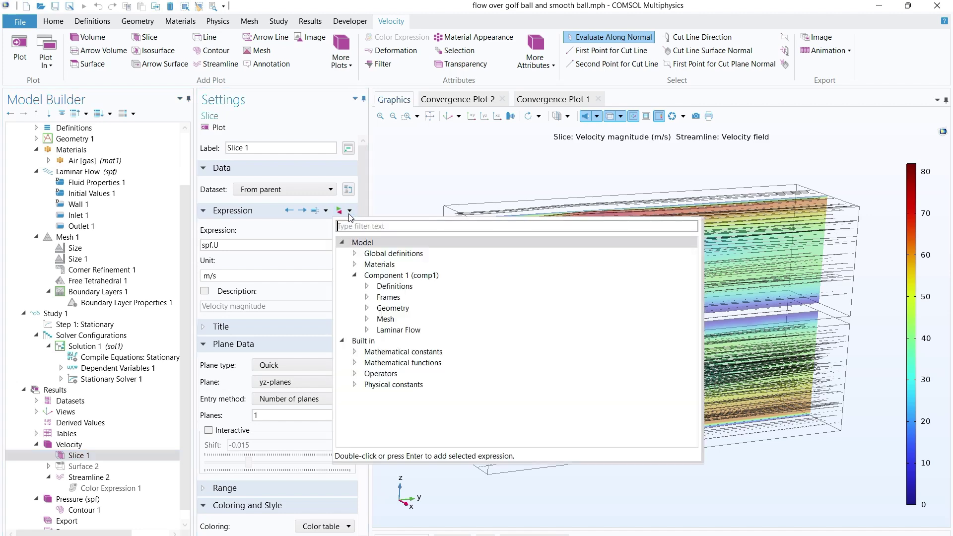
{"action": "left_click", "coordinate": [368, 330]}
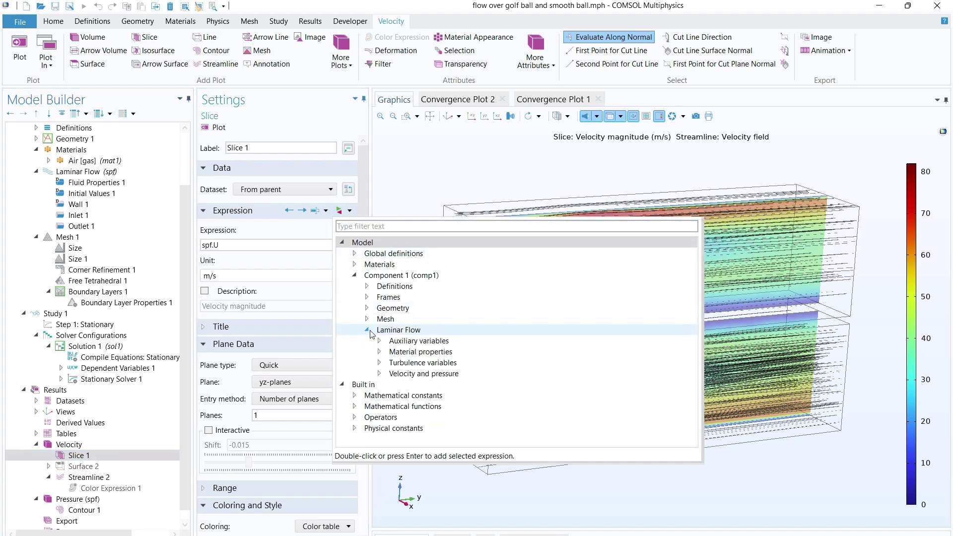
{"action": "left_click", "coordinate": [379, 373]}
{"action": "scroll", "coordinate": [397, 378], "scroll_direction": "down", "scroll_amount": 2}
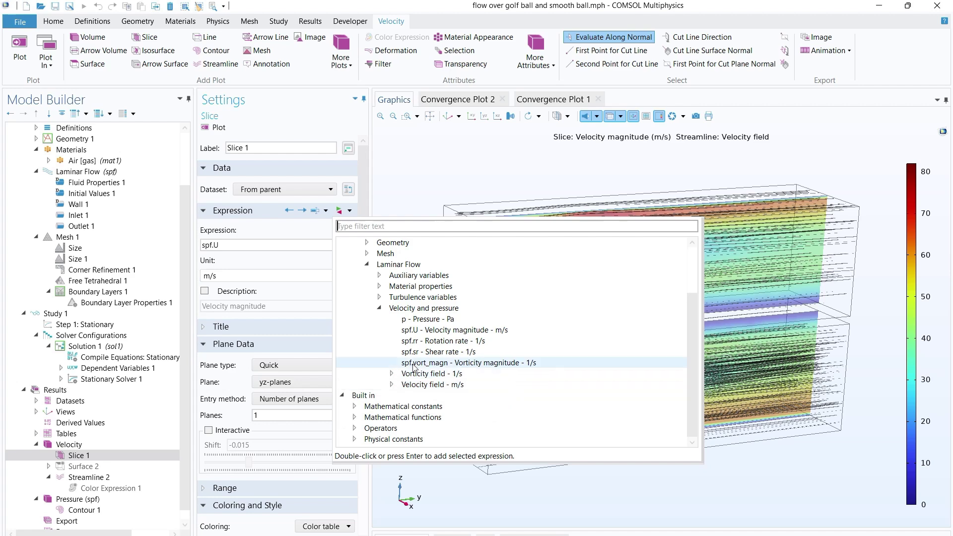
{"action": "left_click", "coordinate": [438, 332]}
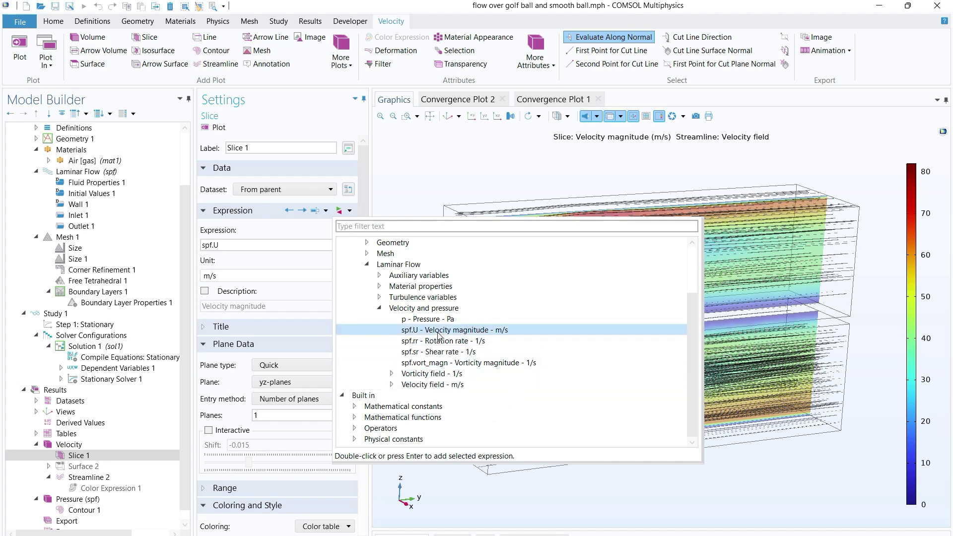
{"action": "left_click", "coordinate": [254, 269]}
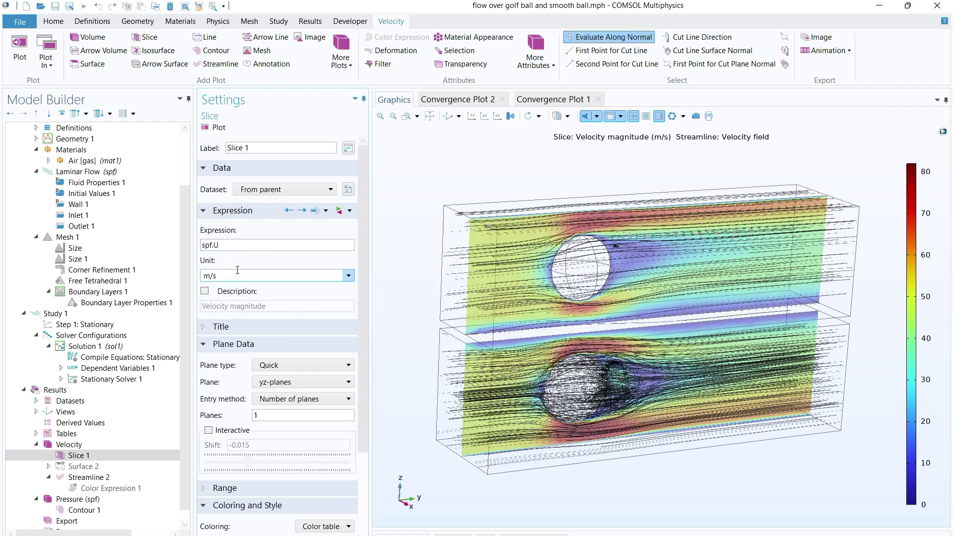
{"action": "left_click", "coordinate": [348, 276]}
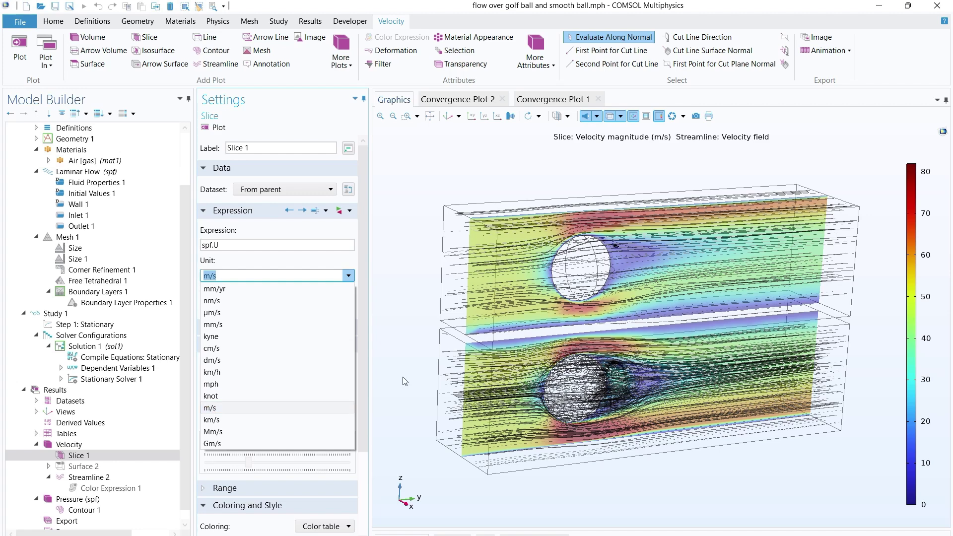
{"action": "left_click", "coordinate": [414, 272]}
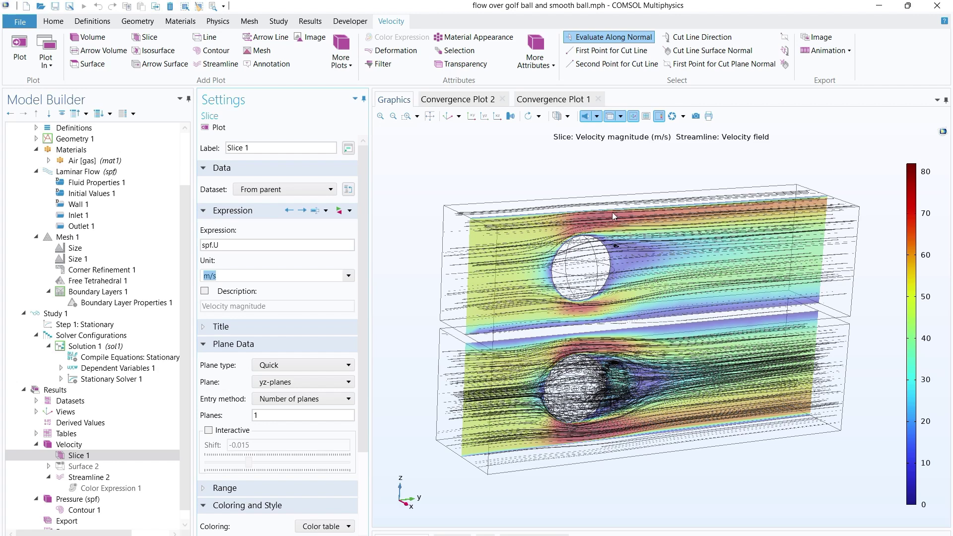
Turn off transparency for the Velocity plot and check the plane orientation of Slice 1
{"action": "left_click", "coordinate": [609, 117]}
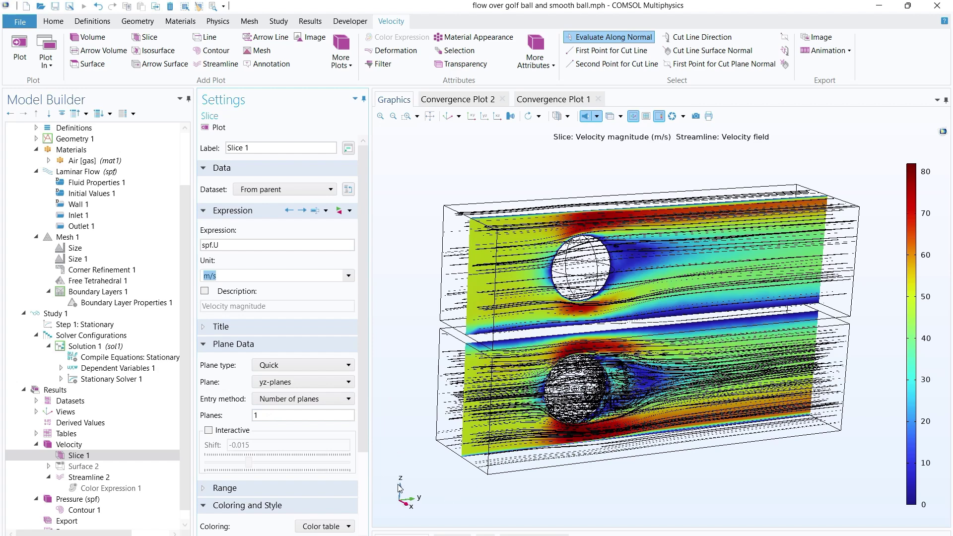
{"action": "left_click", "coordinate": [293, 383]}
{"action": "left_click", "coordinate": [292, 385]}
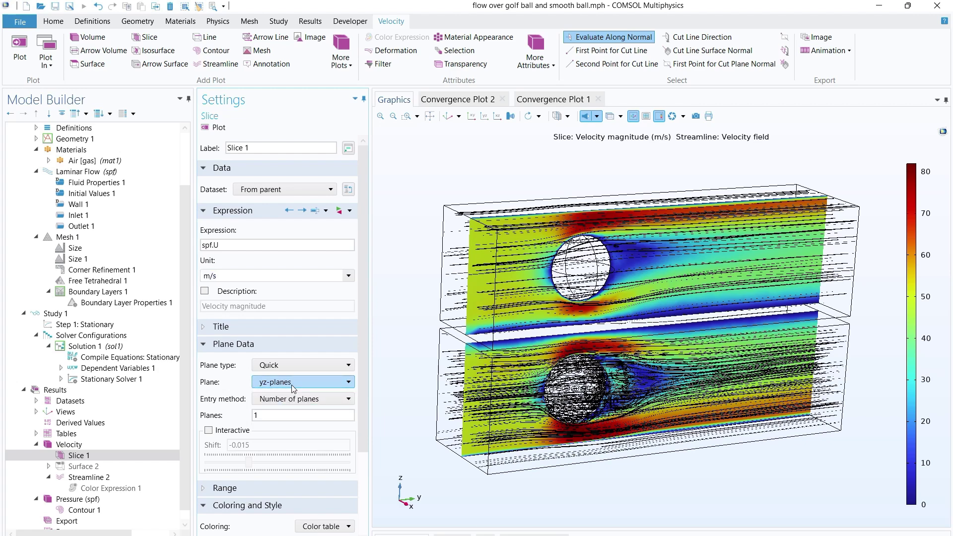
Plot Slice 1 on 5 yz-planes, and return it to 1 plane
{"action": "left_click", "coordinate": [273, 415]}
{"action": "type", "text": "1"}
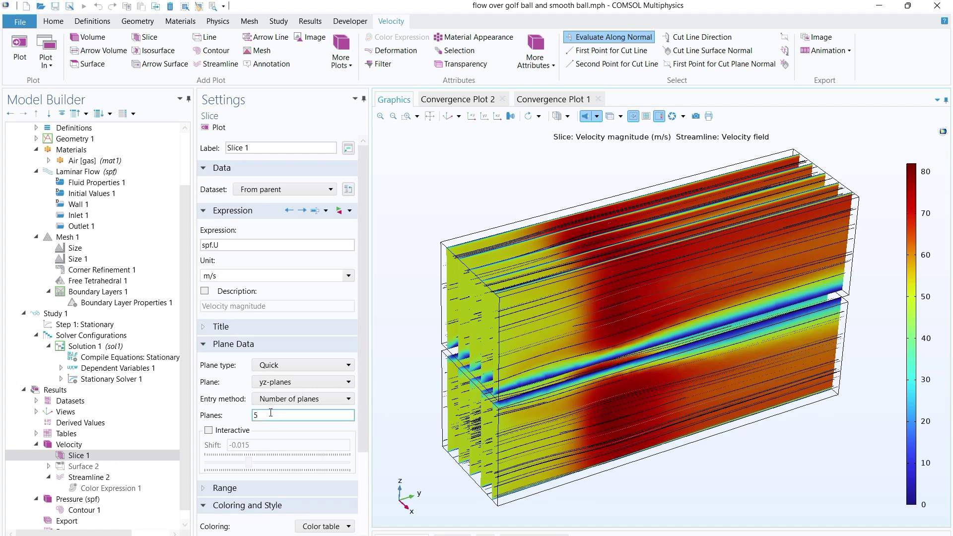
{"action": "double_click", "coordinate": [255, 415]}
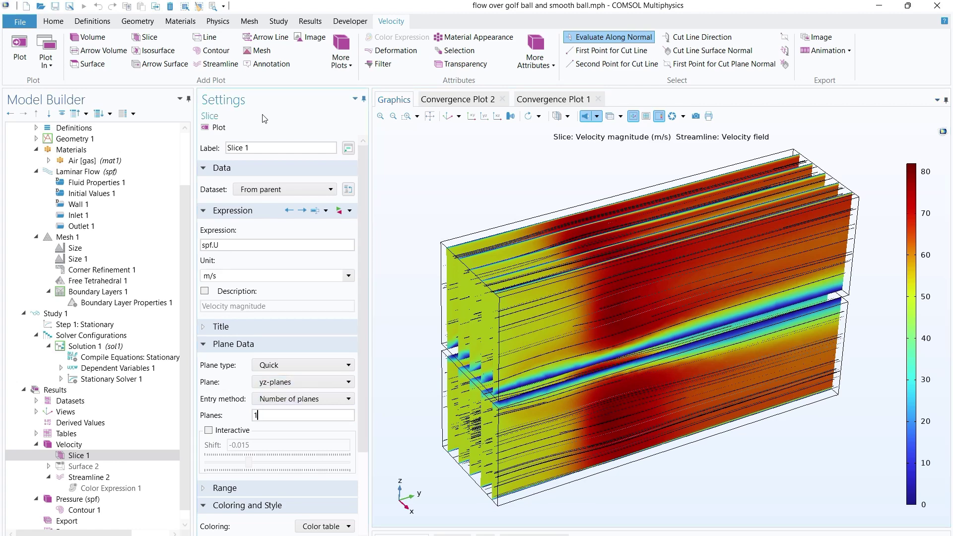
{"action": "left_click_drag", "start_coordinate": [604, 410], "coordinate": [600, 403]}
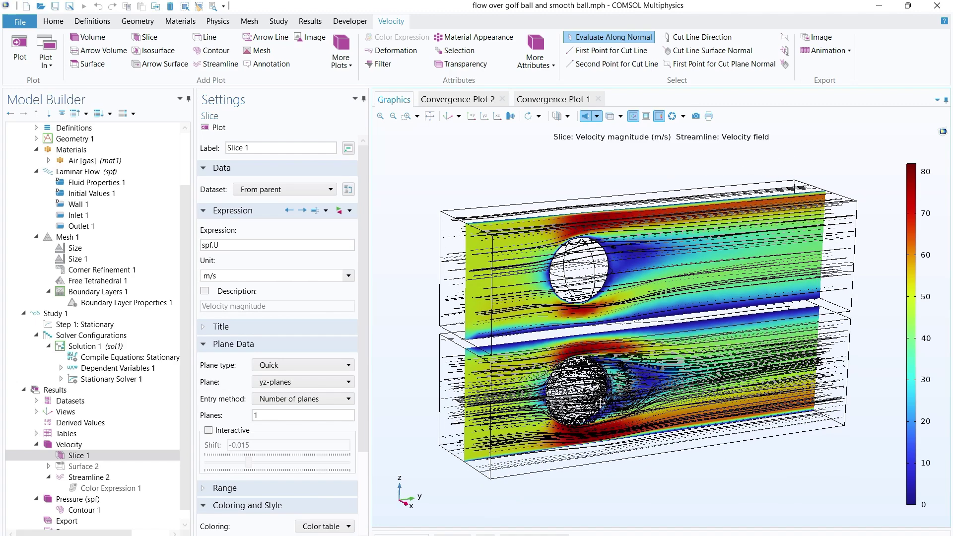
Plot Slice 1 on 5 xy-planes, and return it to 1 yz-plane
{"action": "left_click", "coordinate": [318, 385]}
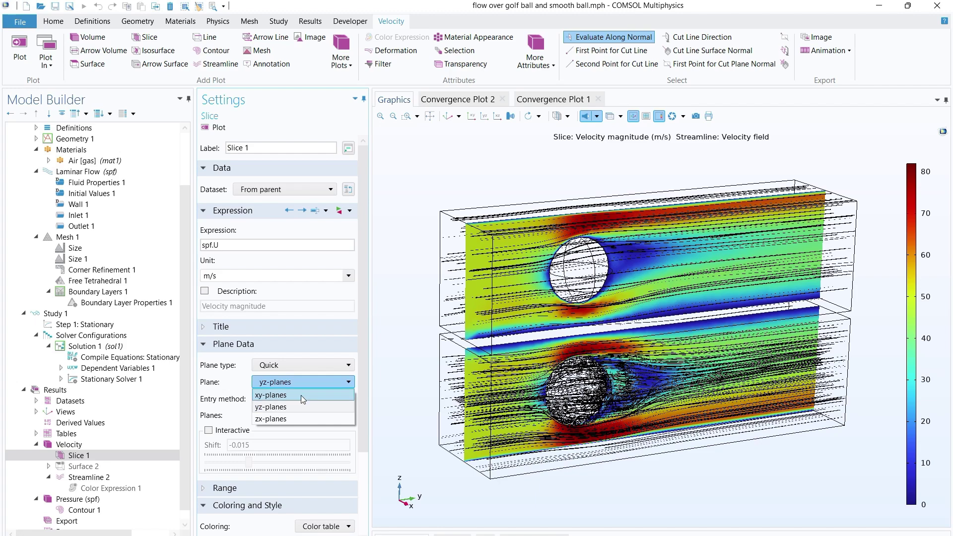
{"action": "left_click", "coordinate": [301, 395]}
{"action": "left_click", "coordinate": [216, 128]}
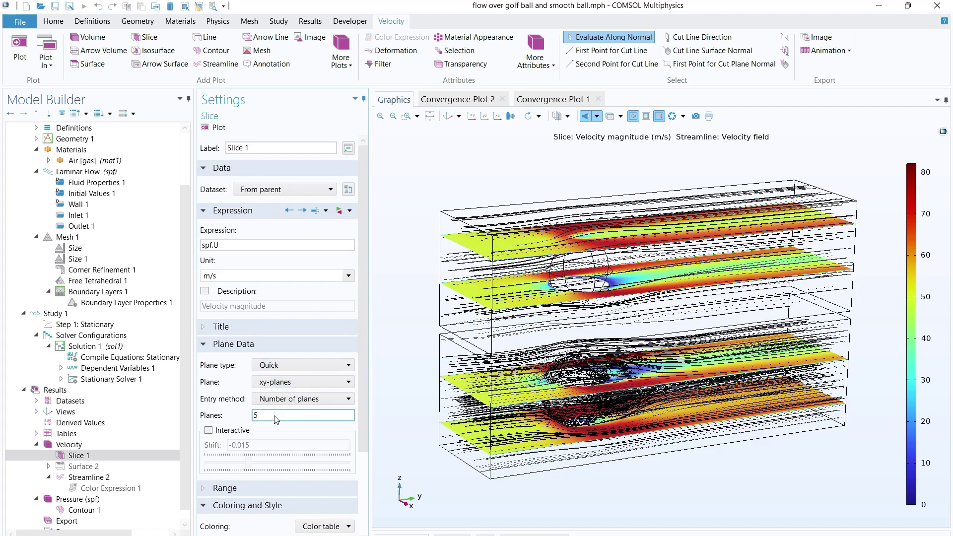
{"action": "left_click_drag", "start_coordinate": [606, 348], "coordinate": [624, 373]}
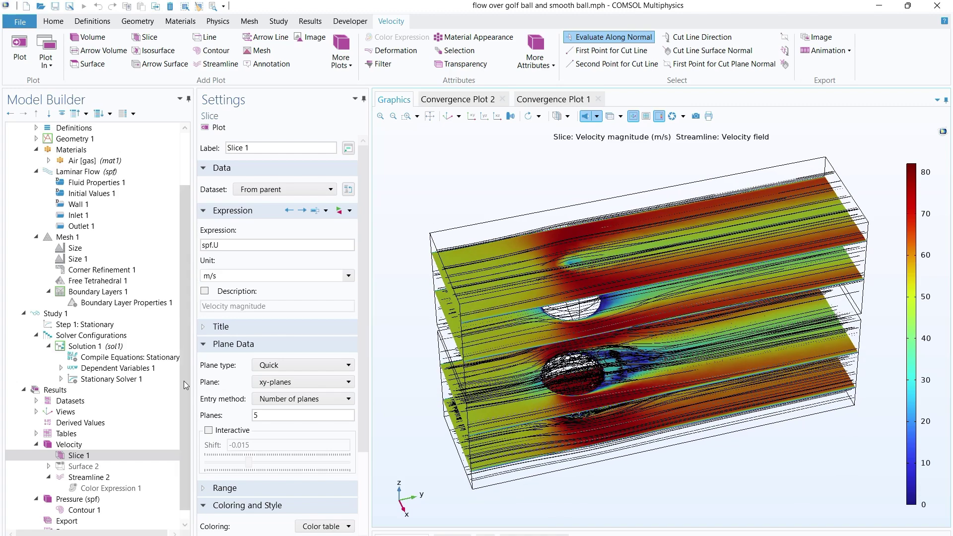
{"action": "left_click_drag", "start_coordinate": [566, 339], "coordinate": [565, 337]}
{"action": "left_click", "coordinate": [292, 382]}
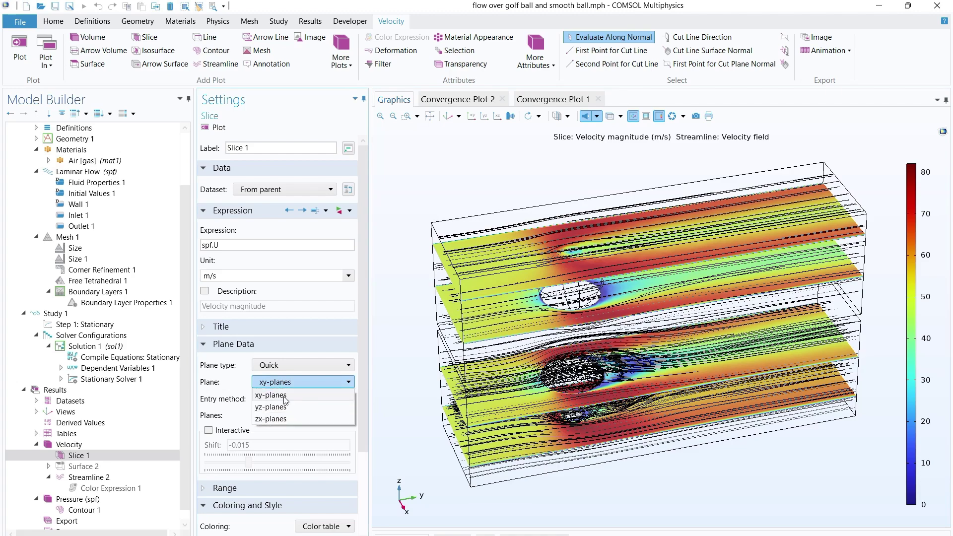
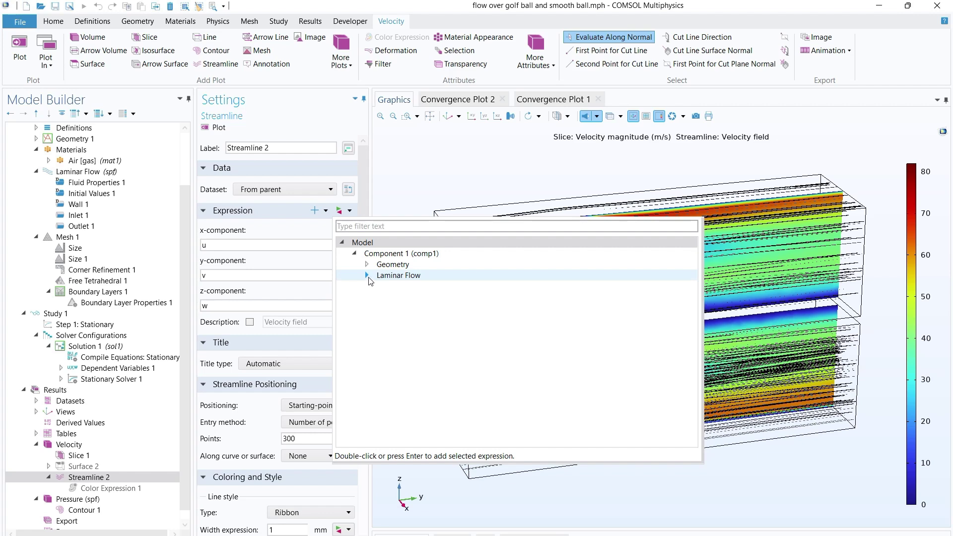
Examine the Laminar Flow velocity and pressure expressions available for Streamline 2
{"action": "left_click", "coordinate": [367, 276]}
{"action": "left_click", "coordinate": [378, 286]}
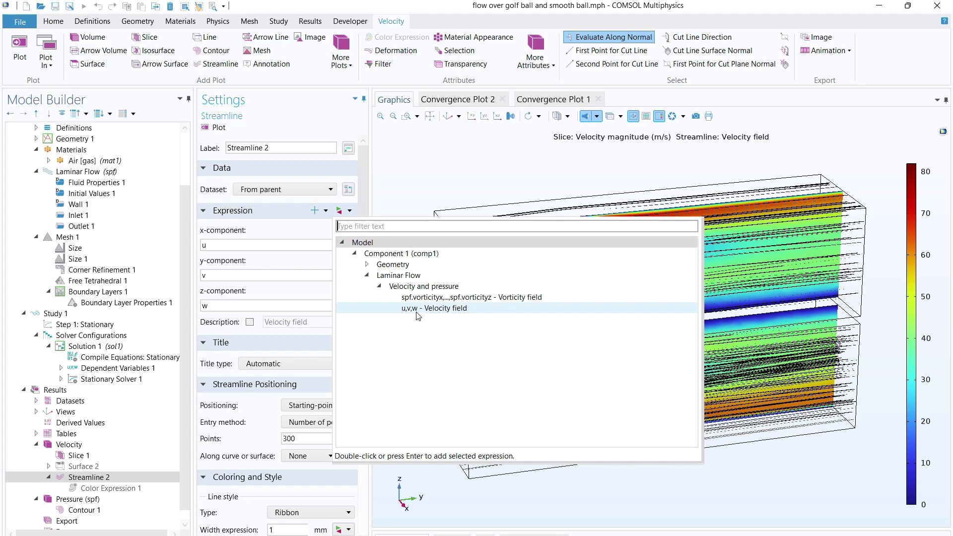
{"action": "left_click", "coordinate": [752, 485]}
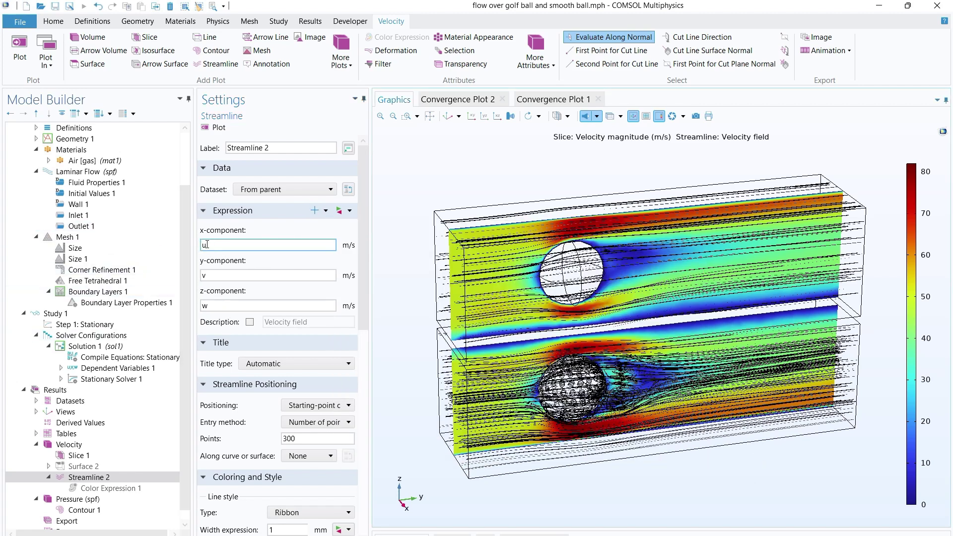
Widen the settings area and review Streamline 2's positioning, coloring and quality settings
{"action": "scroll", "coordinate": [249, 347], "scroll_direction": "down", "scroll_amount": 7}
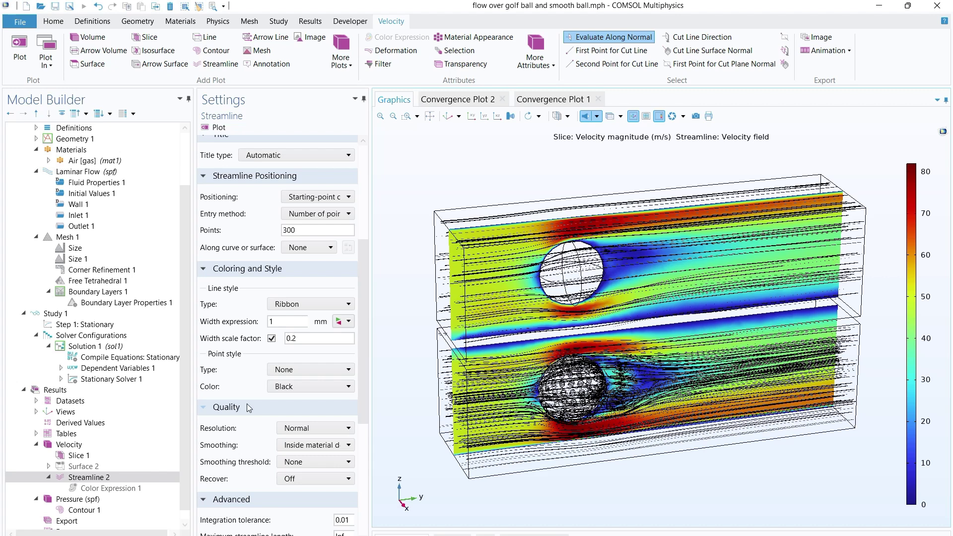
{"action": "scroll", "coordinate": [265, 397], "scroll_direction": "down", "scroll_amount": 3}
{"action": "scroll", "coordinate": [298, 368], "scroll_direction": "up", "scroll_amount": 5}
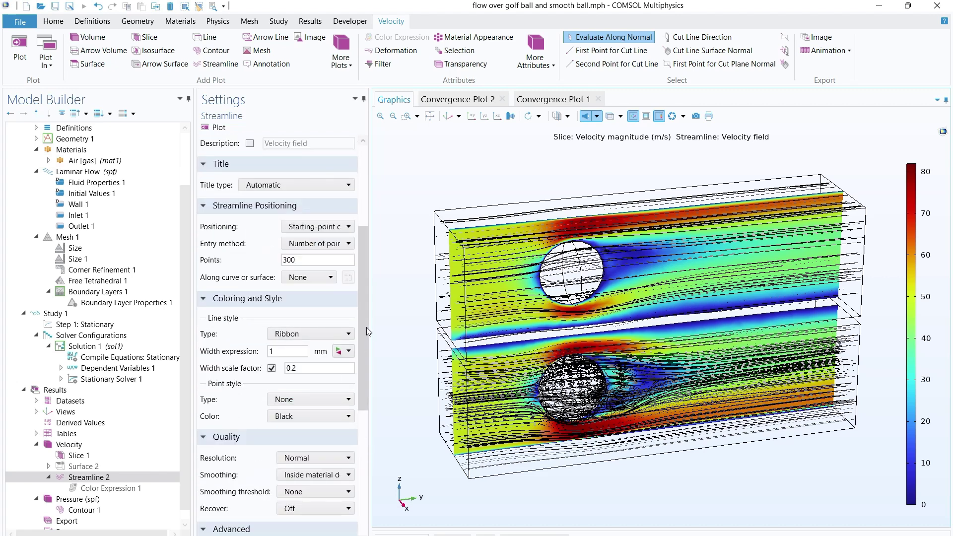
{"action": "left_click_drag", "start_coordinate": [370, 331], "coordinate": [418, 331]}
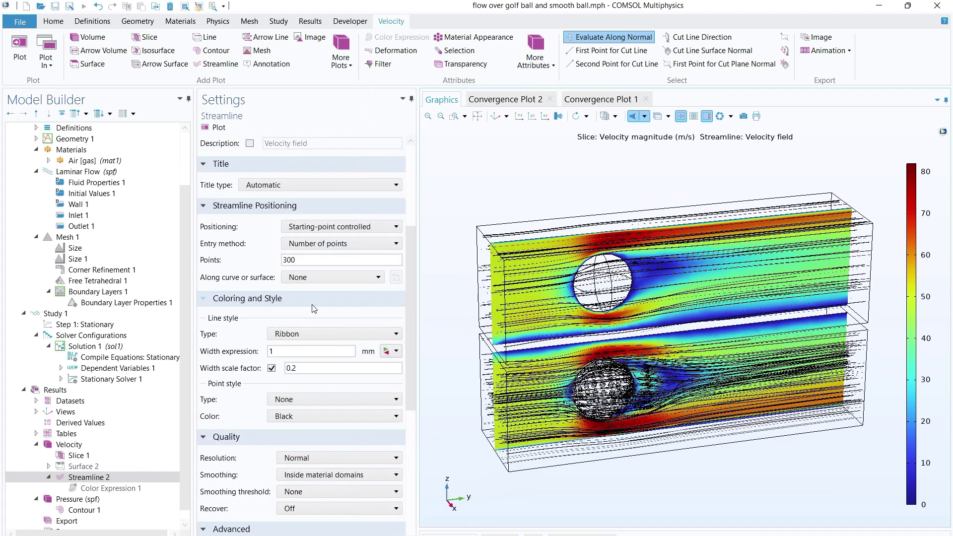
{"action": "scroll", "coordinate": [286, 307], "scroll_direction": "up", "scroll_amount": 2}
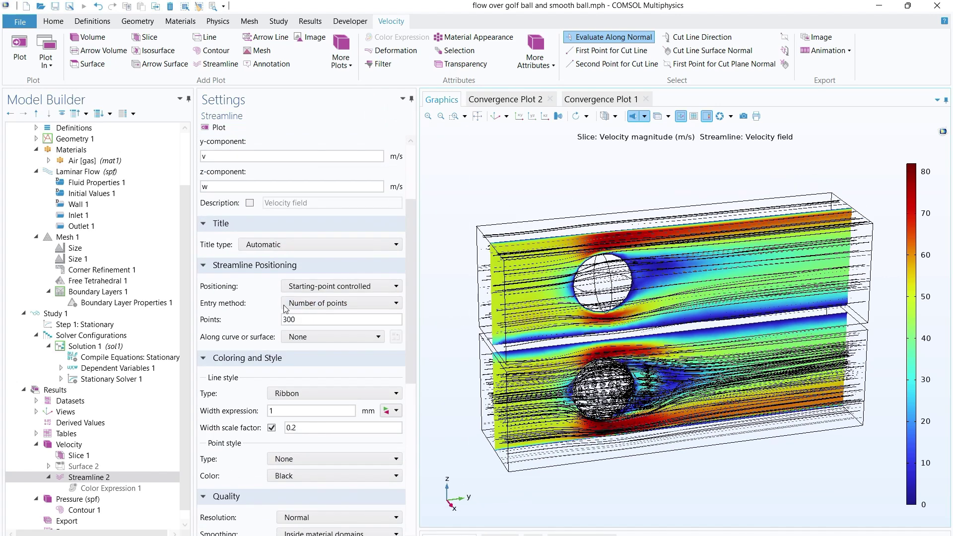
Switch Streamline 2's positioning to On selected boundaries, and return it to Starting-point controlled
{"action": "left_click", "coordinate": [305, 289]}
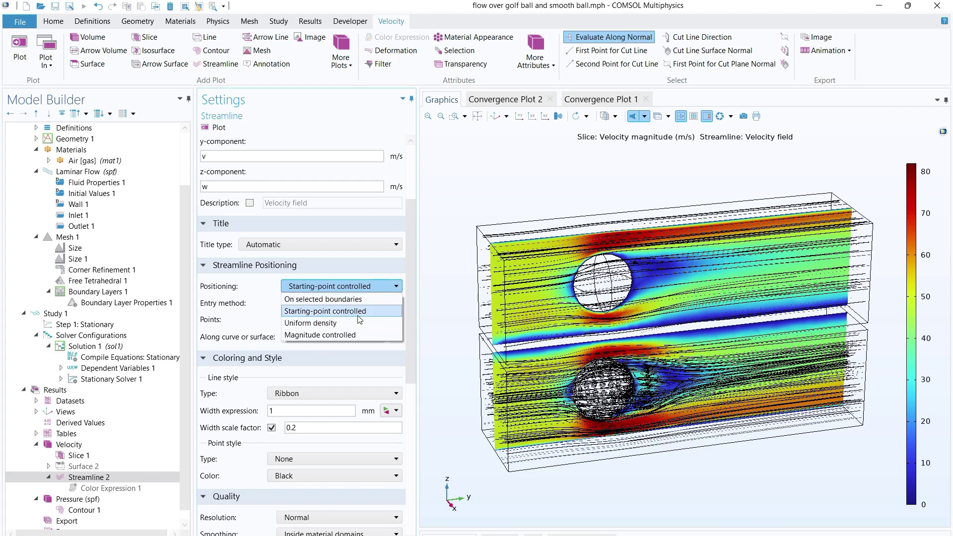
{"action": "left_click", "coordinate": [307, 300]}
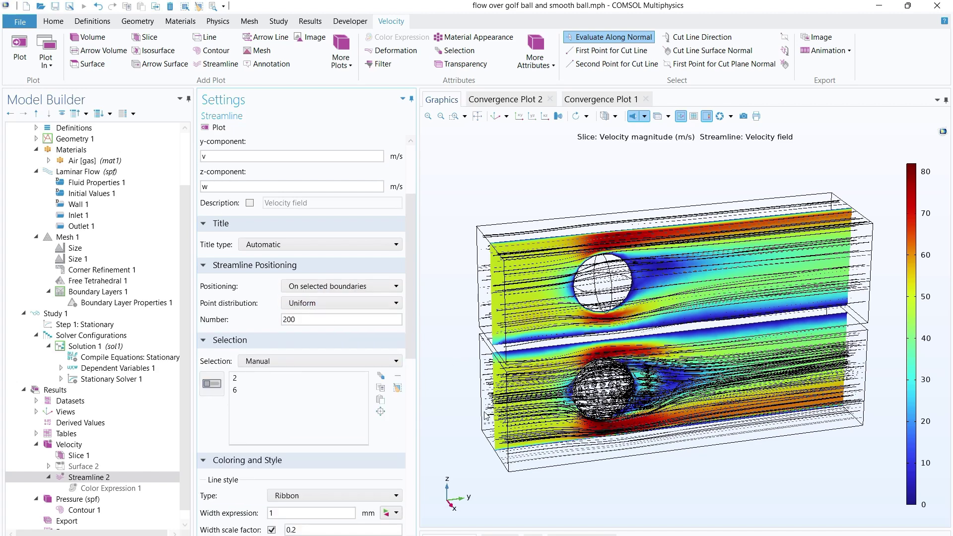
{"action": "left_click", "coordinate": [315, 287]}
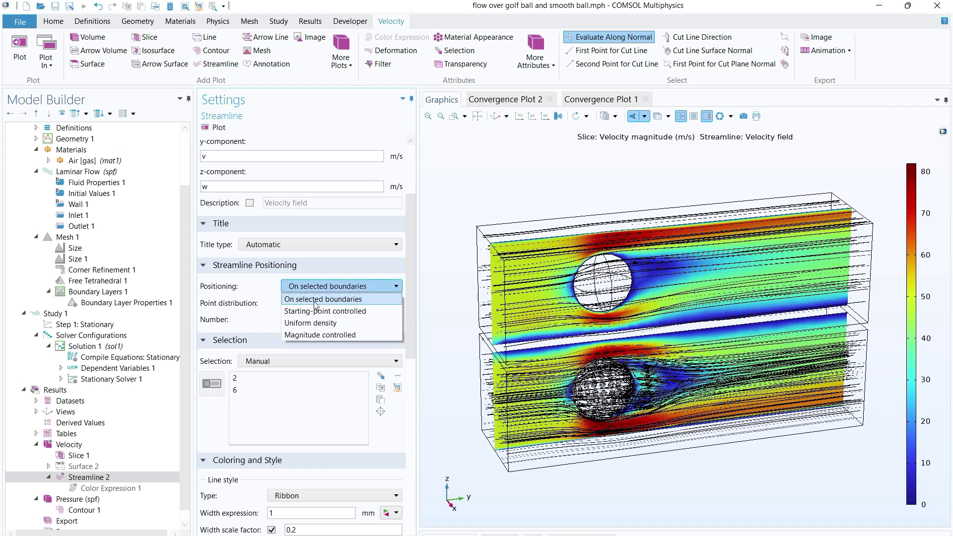
{"action": "left_click", "coordinate": [316, 311]}
{"action": "left_click", "coordinate": [300, 320]}
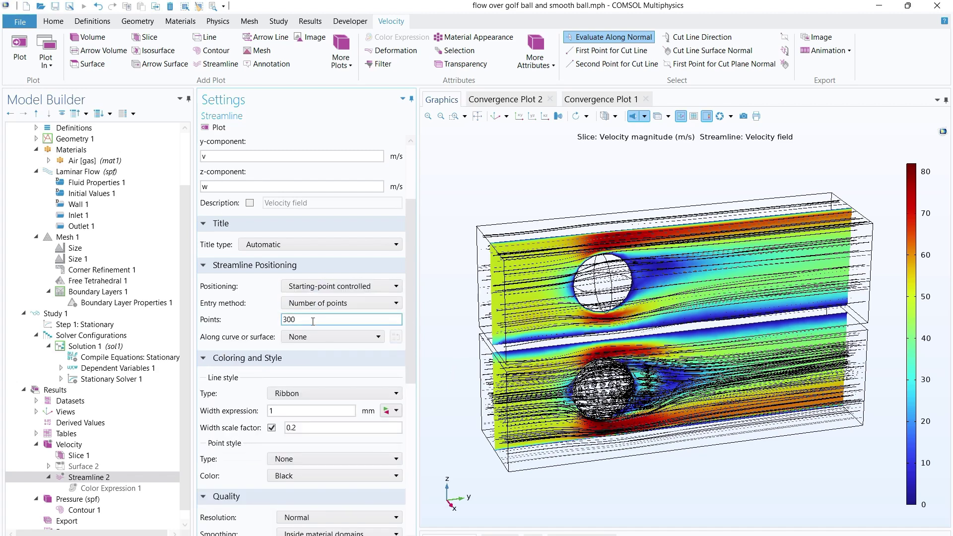
{"action": "left_click_drag", "start_coordinate": [312, 321], "coordinate": [265, 323]}
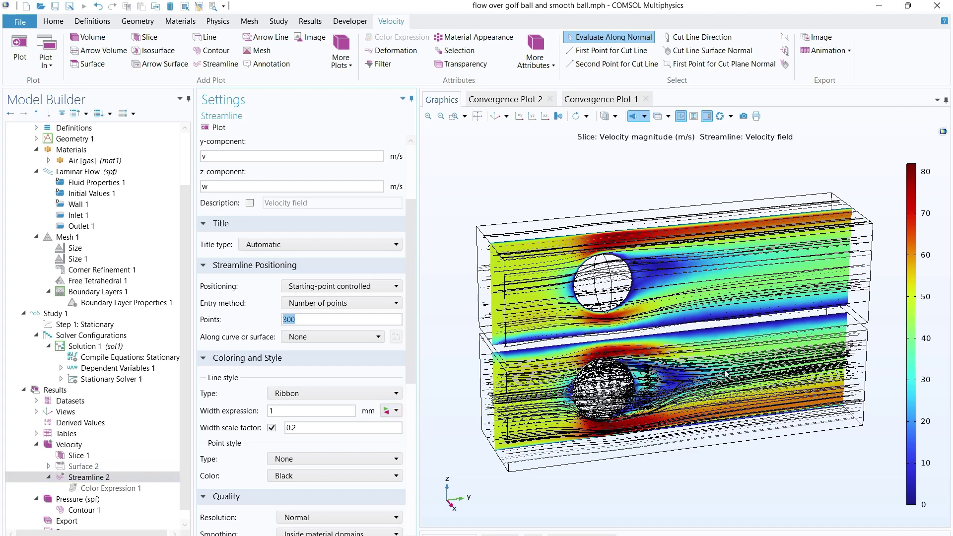
Disable Slice 1 in the Velocity plot group so that only the streamlines are plotted
{"action": "left_click", "coordinate": [70, 459]}
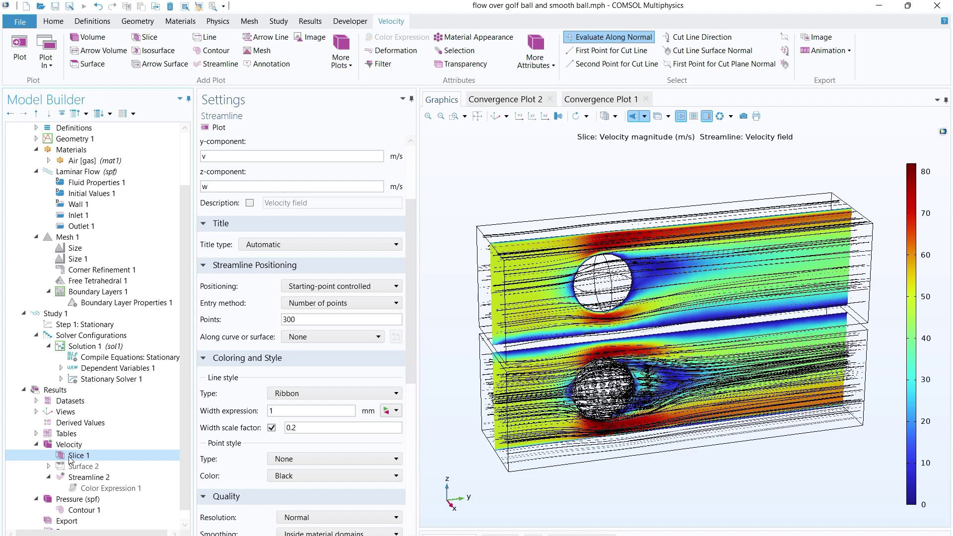
{"action": "right_click", "coordinate": [70, 457]}
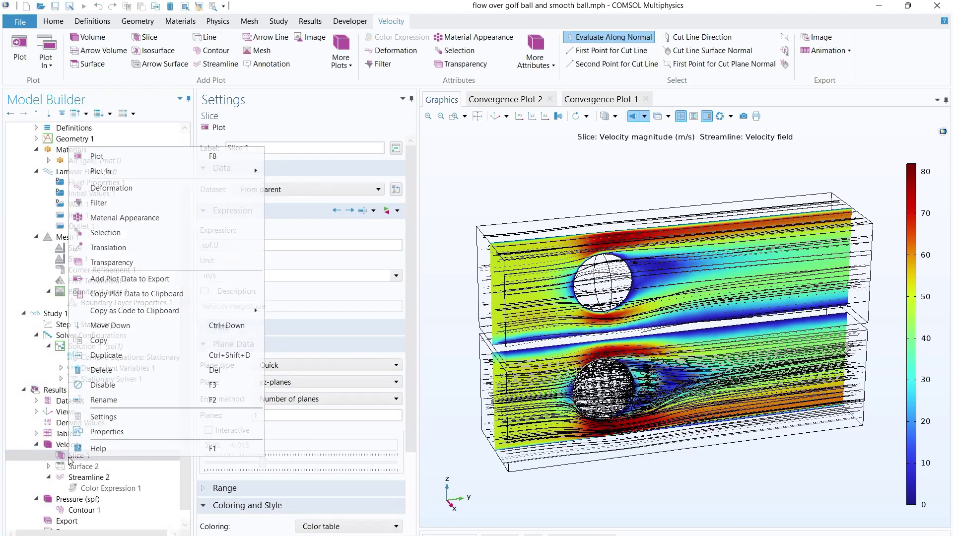
{"action": "left_click", "coordinate": [102, 386]}
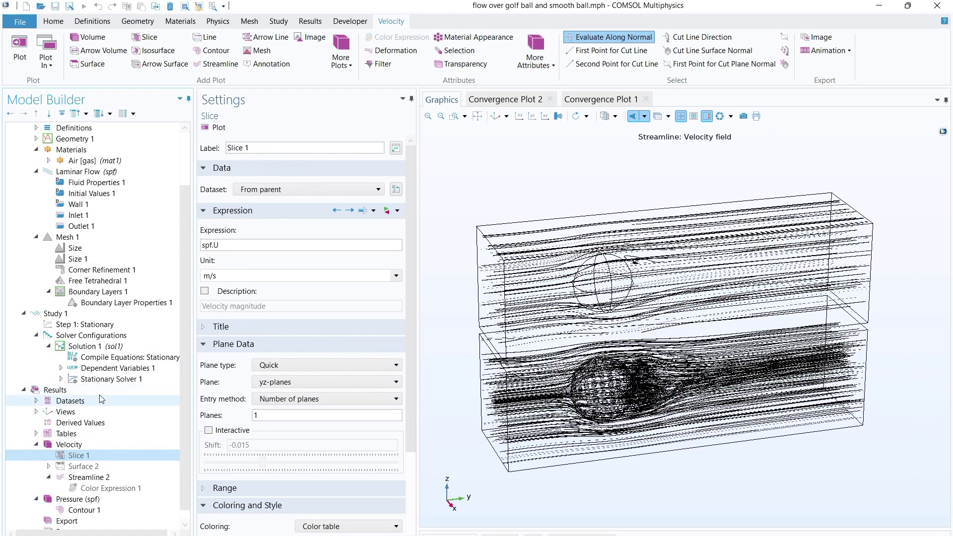
Delete the disabled Color Expression 1 under Streamline 2 and add a new Color Expression in its place
{"action": "left_click", "coordinate": [88, 488]}
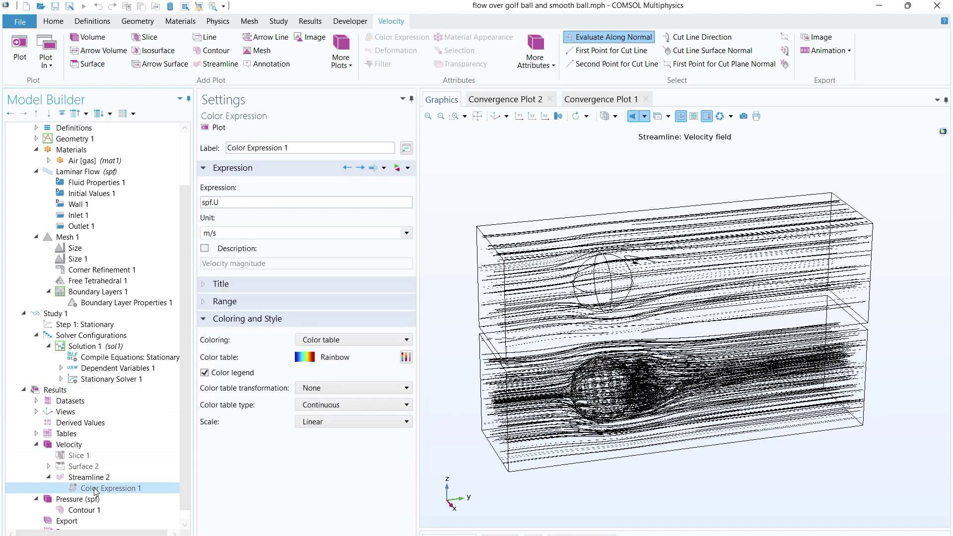
{"action": "key", "text": "Delete"}
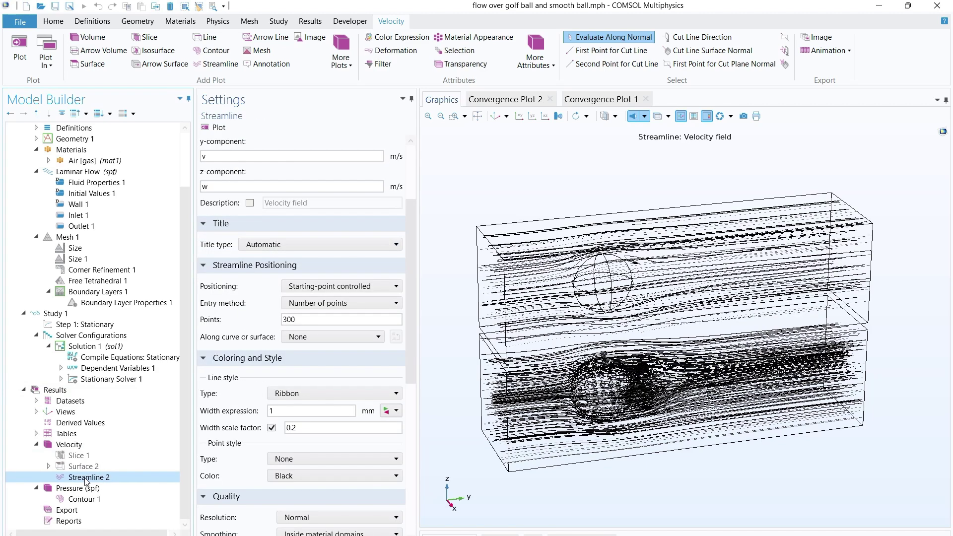
{"action": "right_click", "coordinate": [86, 480]}
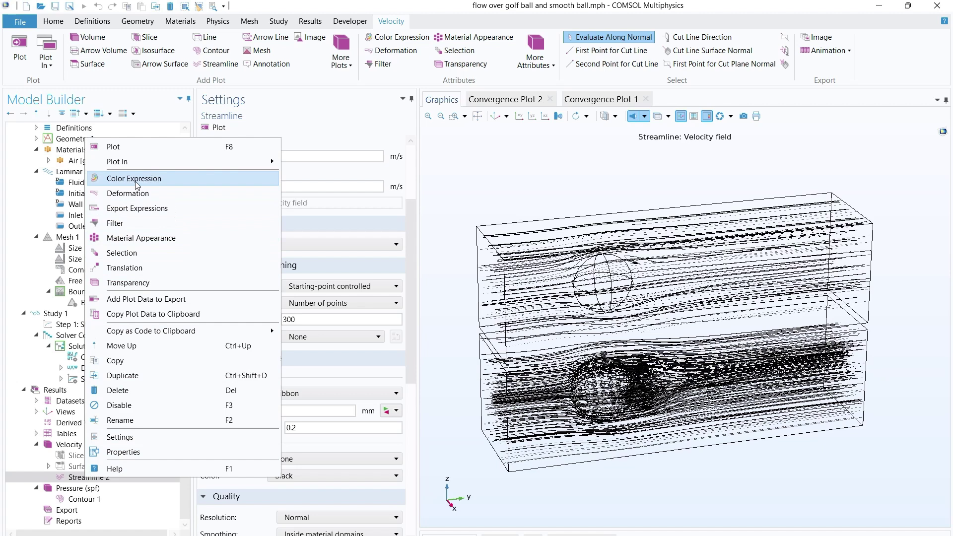
{"action": "key", "text": "Escape"}
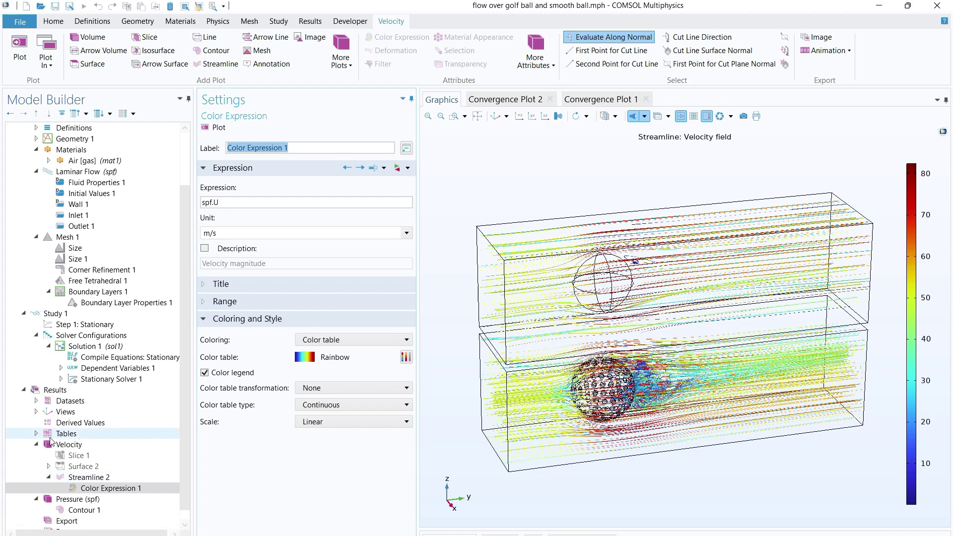
Show the Pressure (spf) plot group and look through the plot types that can be added to it
{"action": "scroll", "coordinate": [59, 522], "scroll_direction": "down", "scroll_amount": 1}
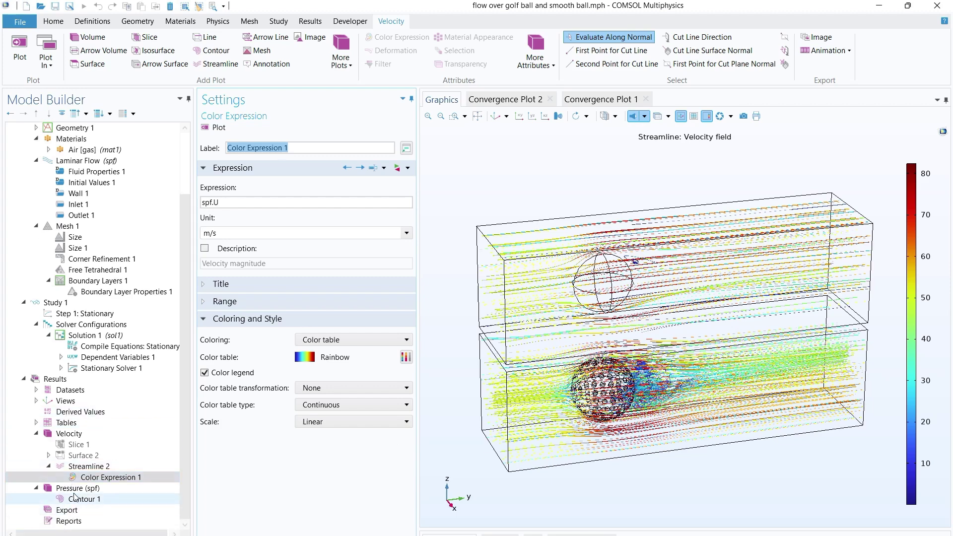
{"action": "right_click", "coordinate": [56, 379]}
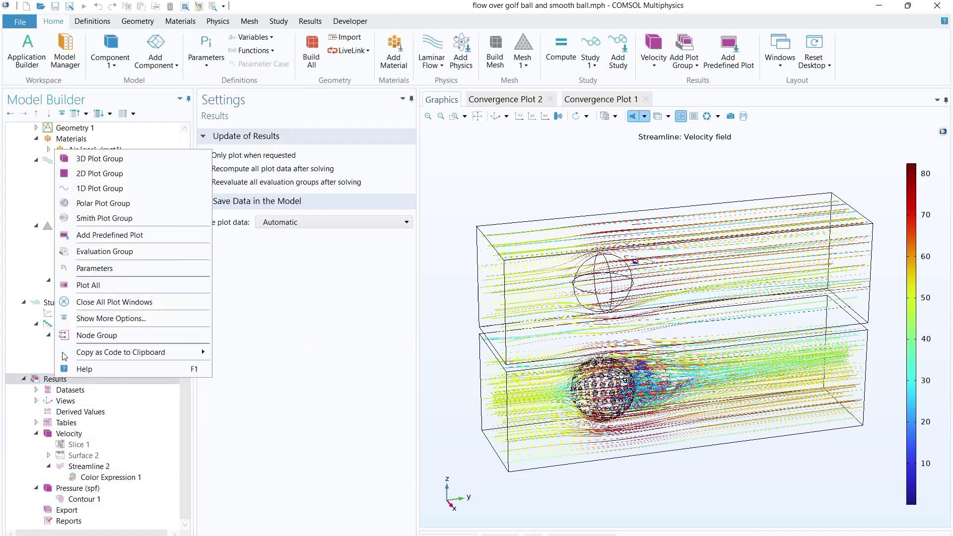
{"action": "left_click", "coordinate": [87, 488]}
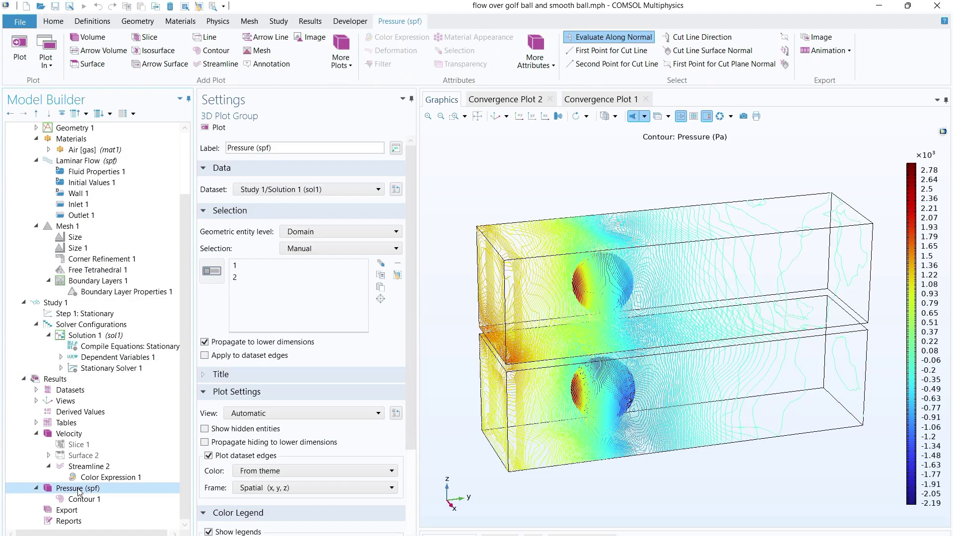
{"action": "right_click", "coordinate": [78, 488]}
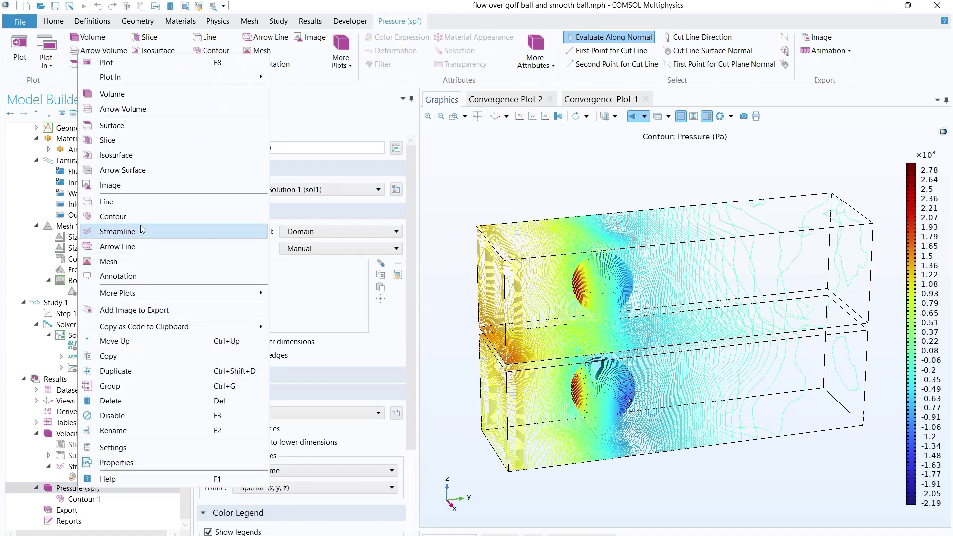
Examine Contour 1's pressure expression, available units and total levels, and inspect the contours around both balls from several angles
{"action": "left_click", "coordinate": [82, 498]}
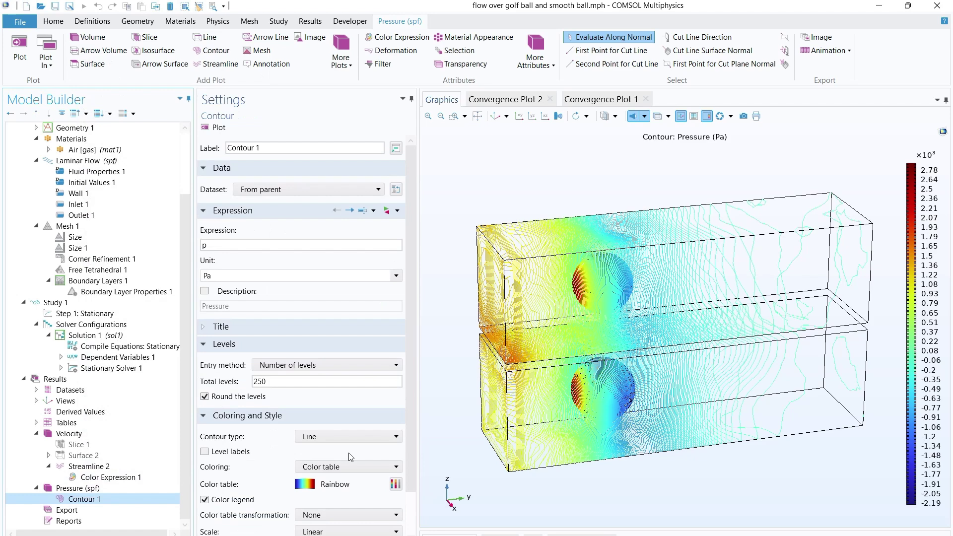
{"action": "left_click", "coordinate": [220, 246]}
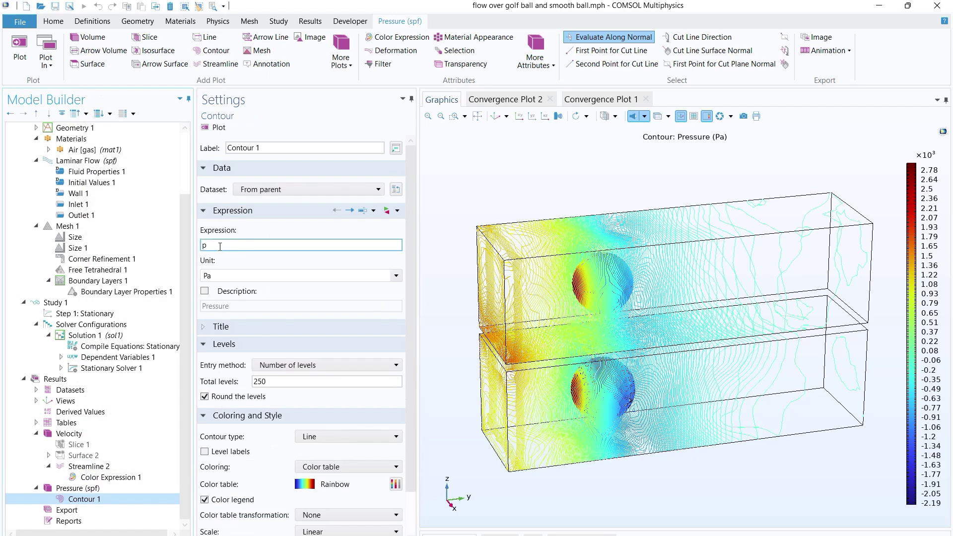
{"action": "left_click", "coordinate": [396, 275]}
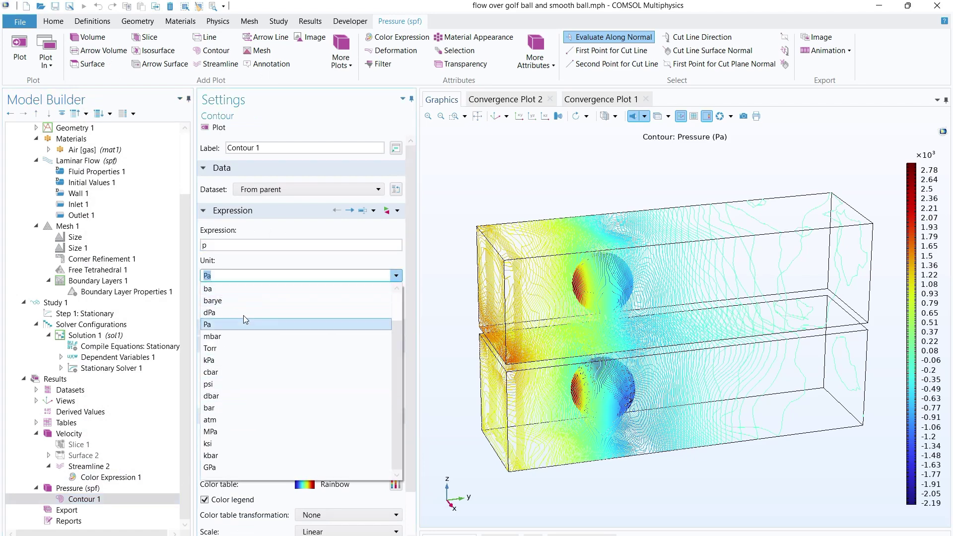
{"action": "left_click", "coordinate": [236, 261]}
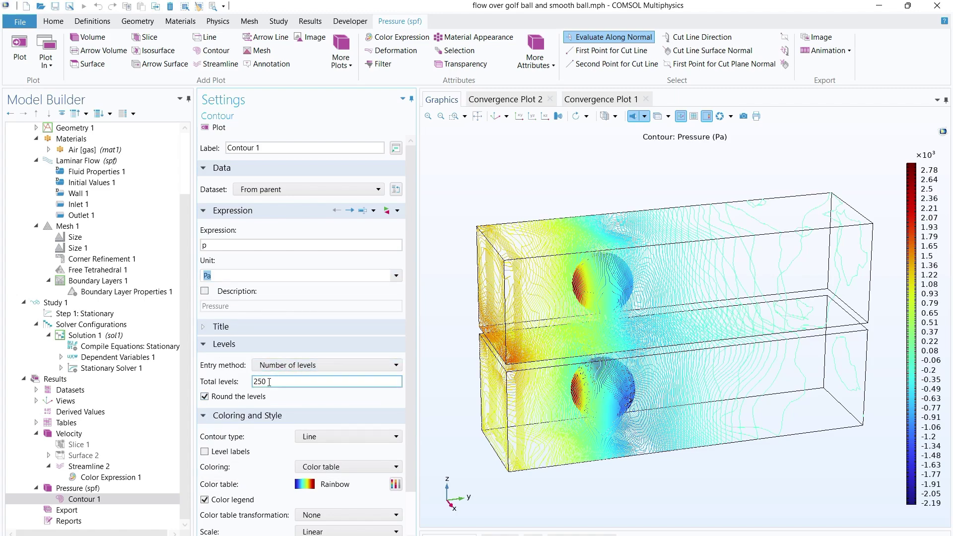
{"action": "left_click_drag", "start_coordinate": [627, 371], "coordinate": [573, 336]}
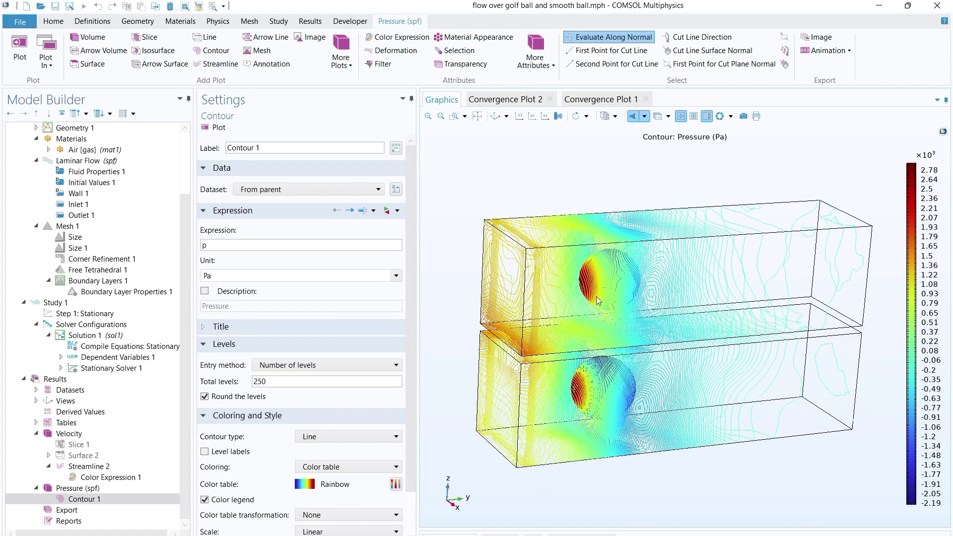
{"action": "left_click_drag", "start_coordinate": [599, 301], "coordinate": [639, 346]}
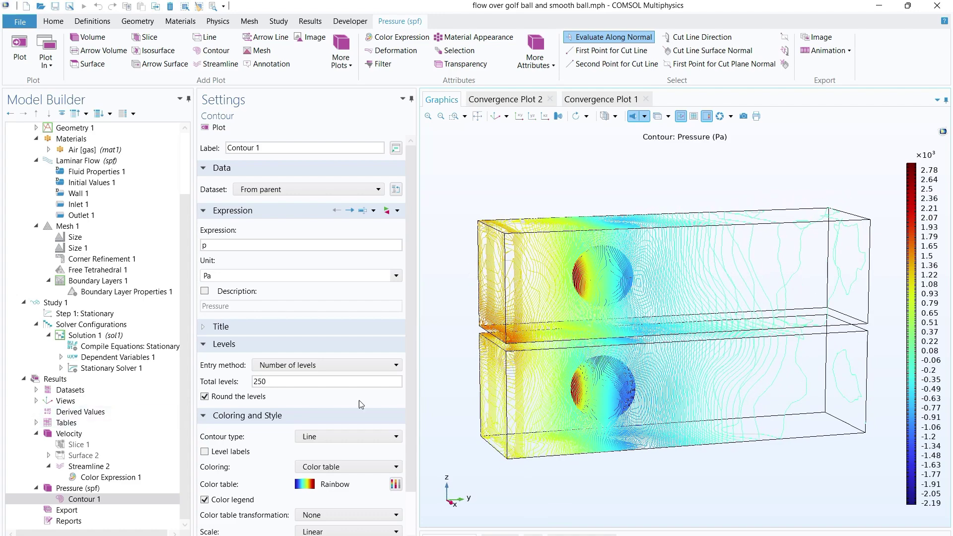